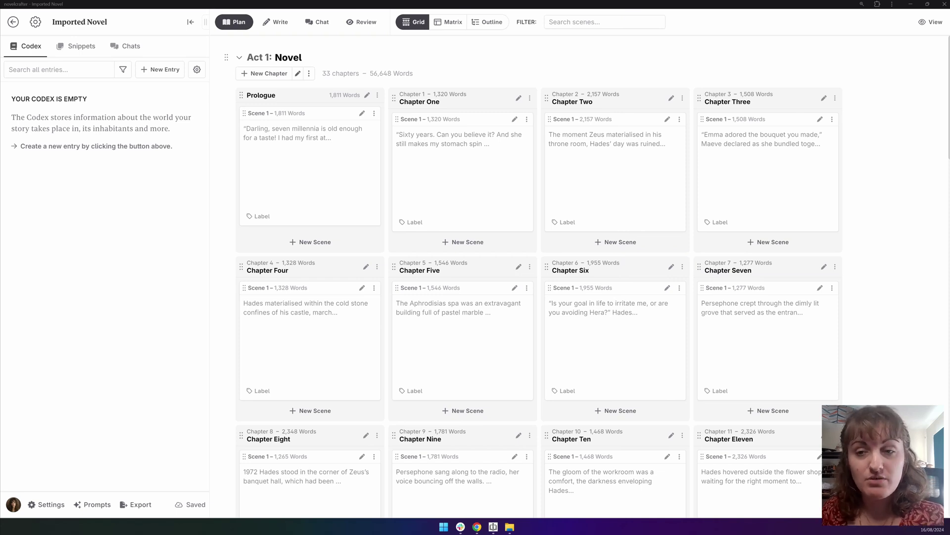
# Step: Summarize the Prologue scene with the Default prompt using OpenAI GPT-4o mini
pyautogui.click(375, 114)
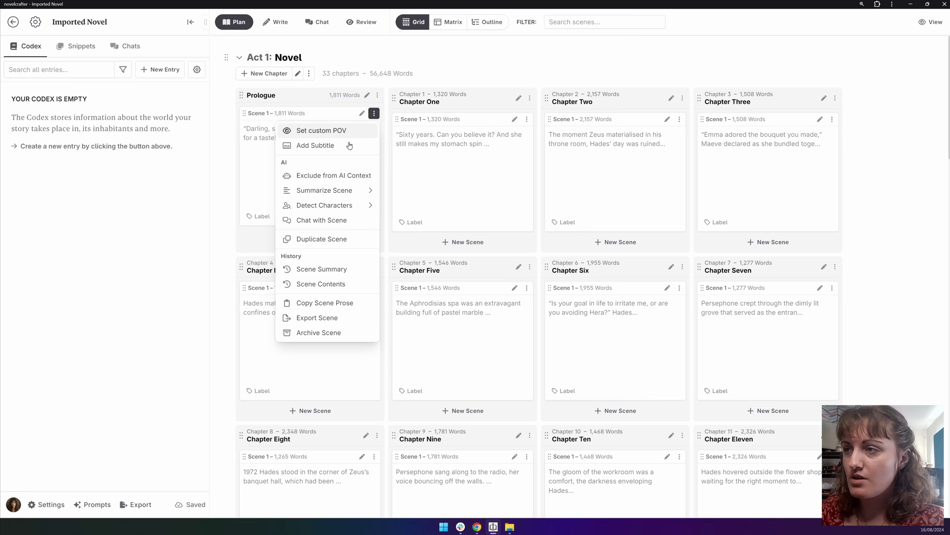
pyautogui.moveTo(346, 199)
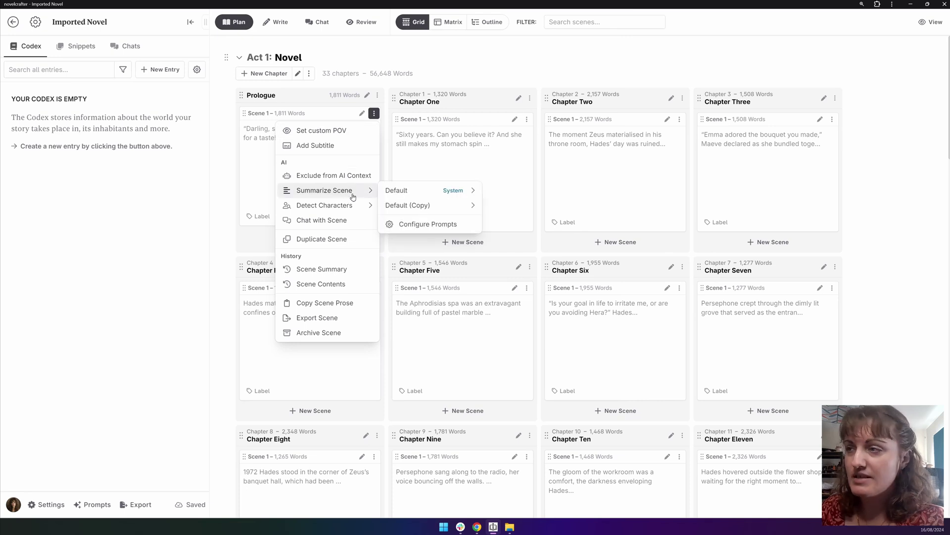
pyautogui.moveTo(441, 190)
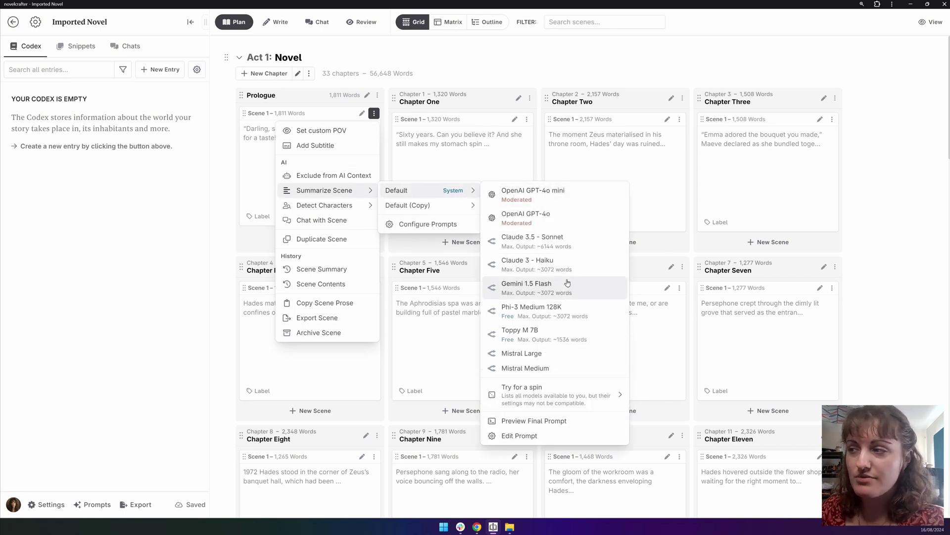
pyautogui.click(561, 199)
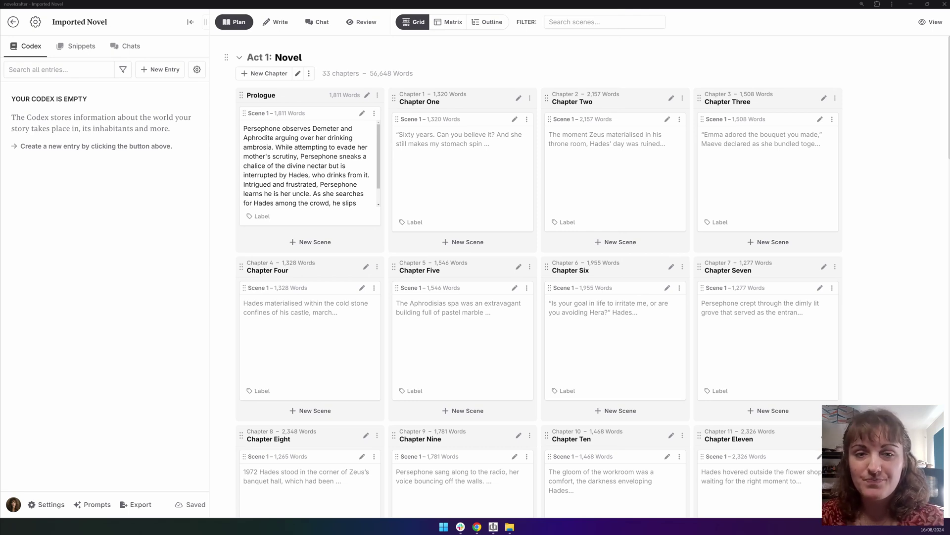
# Step: Start a new chat with Full Novel Text selected as context
pyautogui.click(318, 22)
pyautogui.click(430, 503)
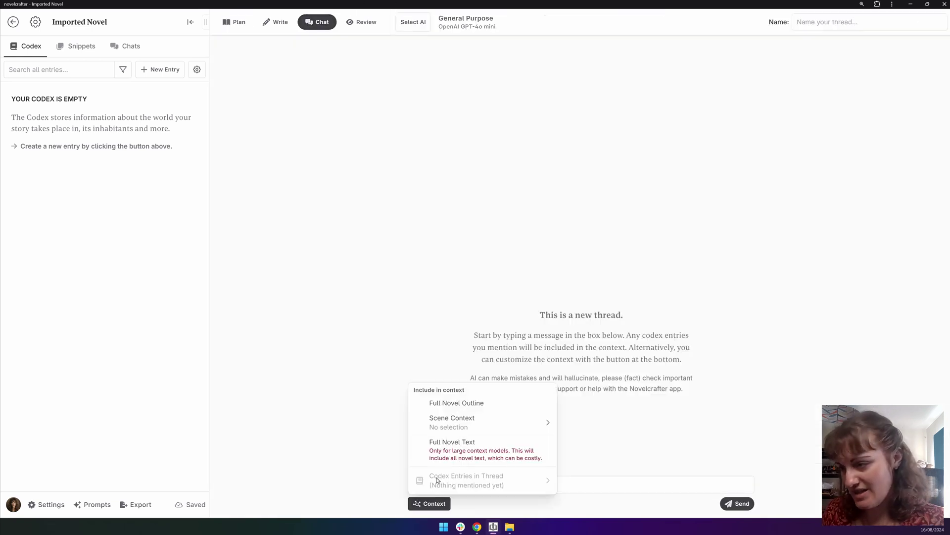
pyautogui.click(451, 453)
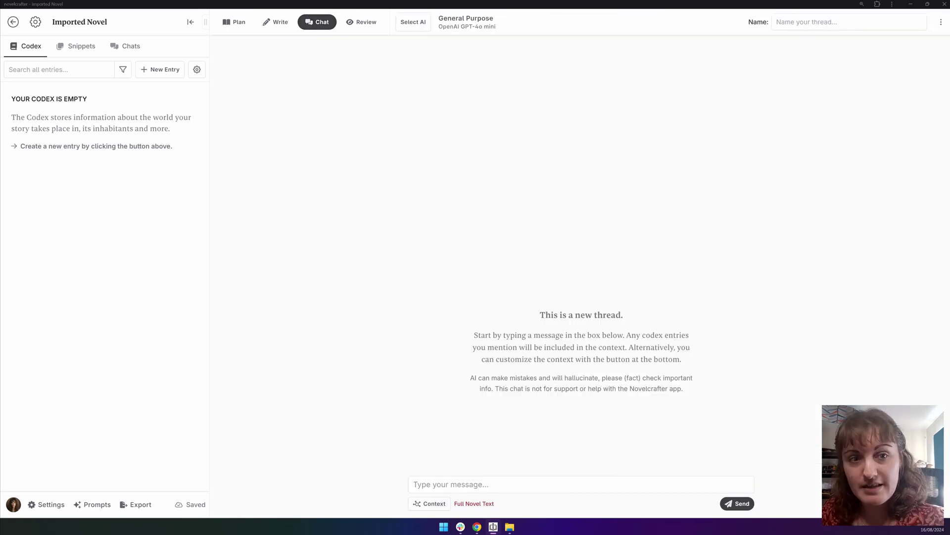
# Step: Send the pasted prompt asking for a bulleted list of every character and their roles
pyautogui.click(508, 483)
pyautogui.write('Please read this story and identify all the characters present, their role in the story, and a one sentence summary. Format these in a bulleted list with just their name, and their relative information, like so: Name: Information, Next Name: Information')
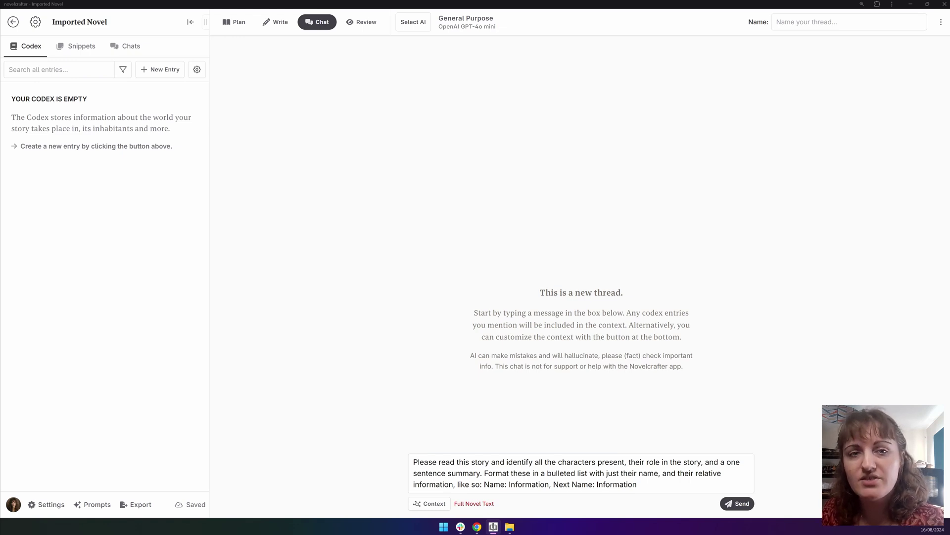
pyautogui.click(684, 485)
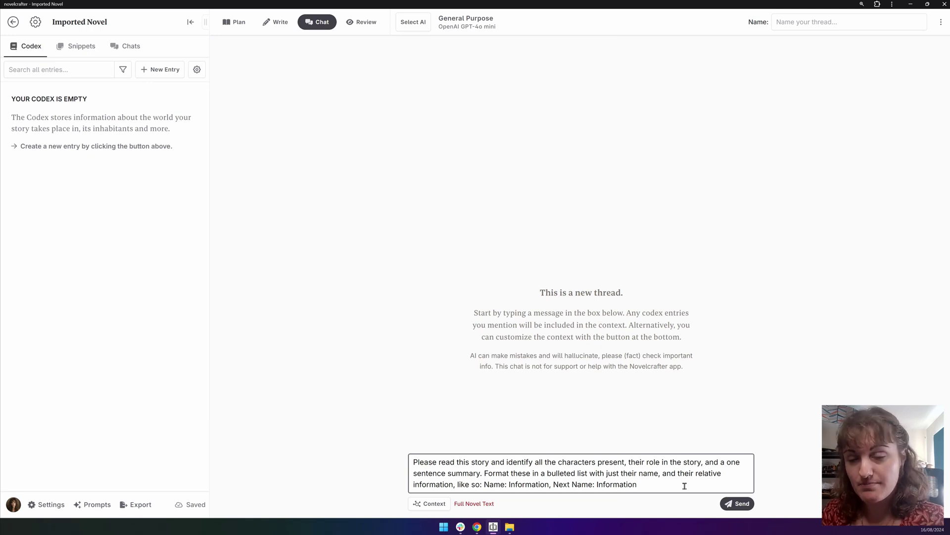
pyautogui.press('Return')
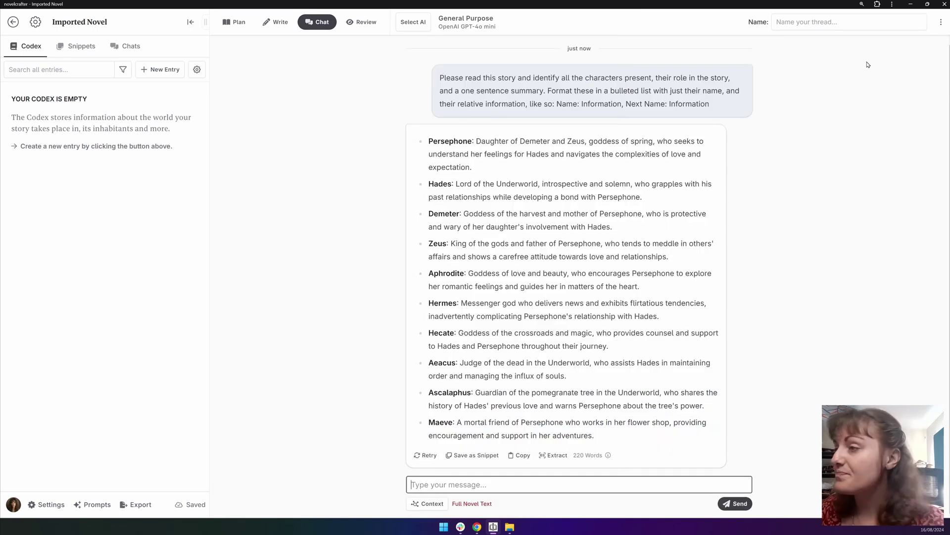
# Step: Extract the AI's character list and save the ten entries, Aeacus through Zeus, to the Codex
pyautogui.click(563, 454)
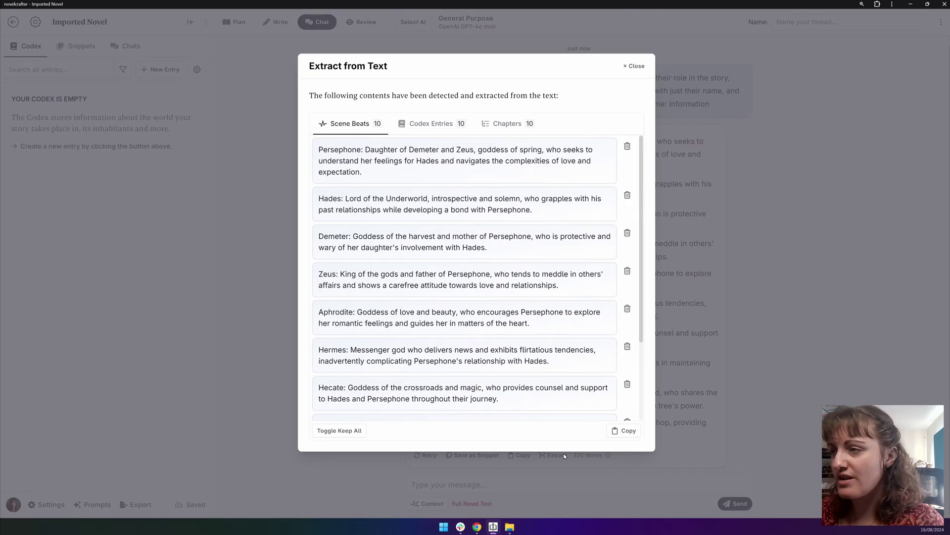
pyautogui.click(420, 124)
pyautogui.scroll(-3, 398, 191)
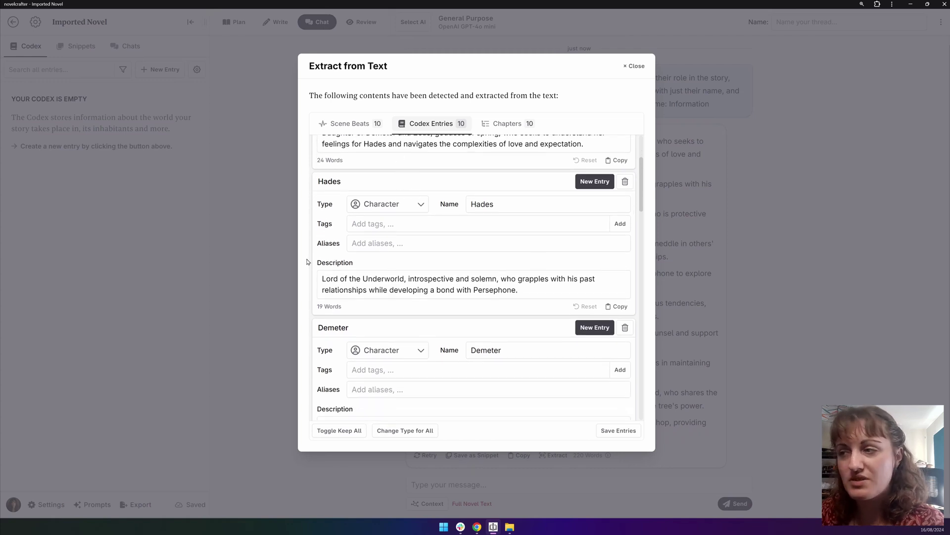
pyautogui.scroll(-4, 372, 252)
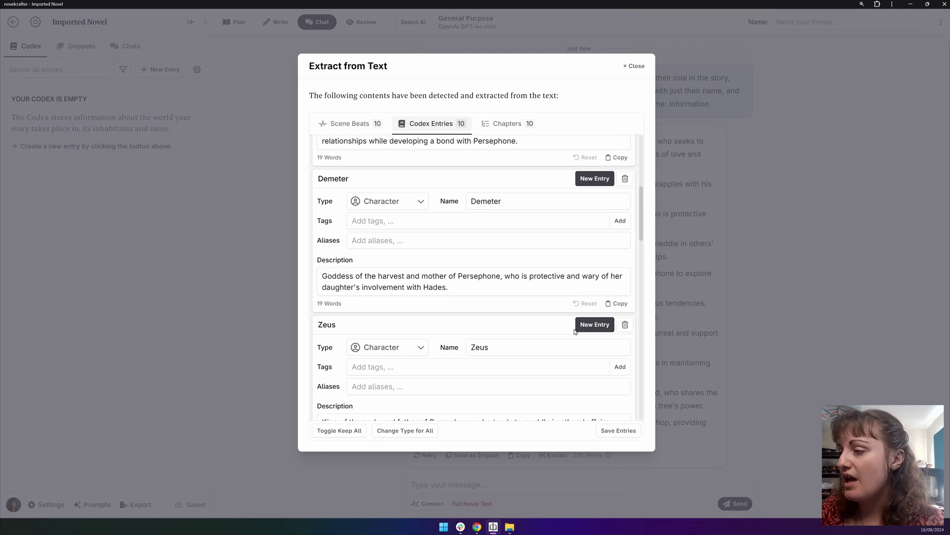
pyautogui.scroll(-2, 574, 330)
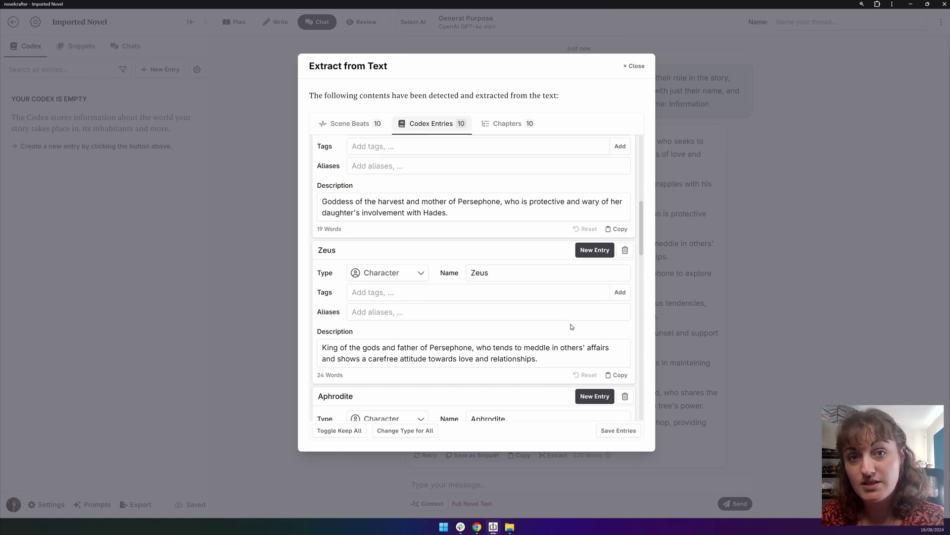
pyautogui.click(613, 430)
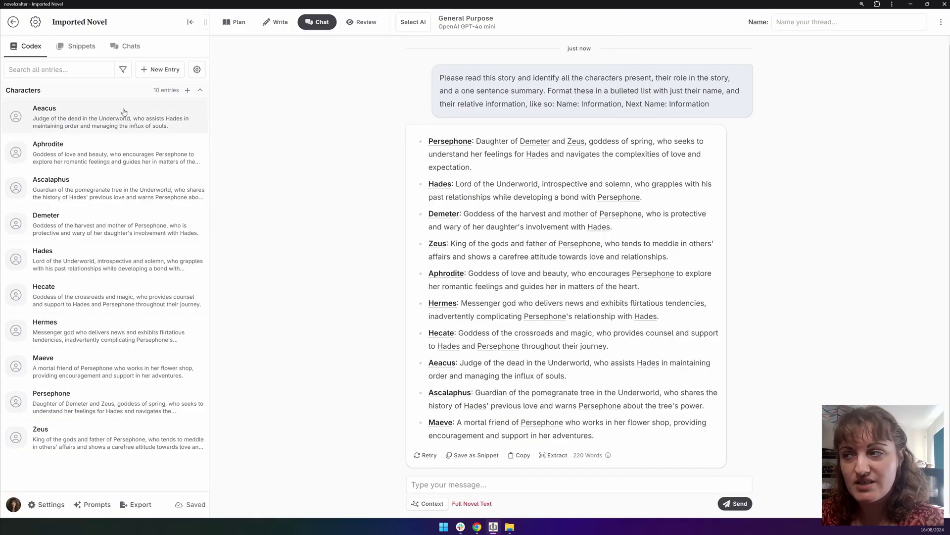
# Step: Send the reused prompt reworded to ask for locations, with description and Location fields
pyautogui.click(548, 486)
pyautogui.write('Please read this story and identify all the characters present, their role in the story, and a one sentence summary. Format these in a bulleted list with just their name, and their relative information, like so: Name: Information, Next Name: Information')
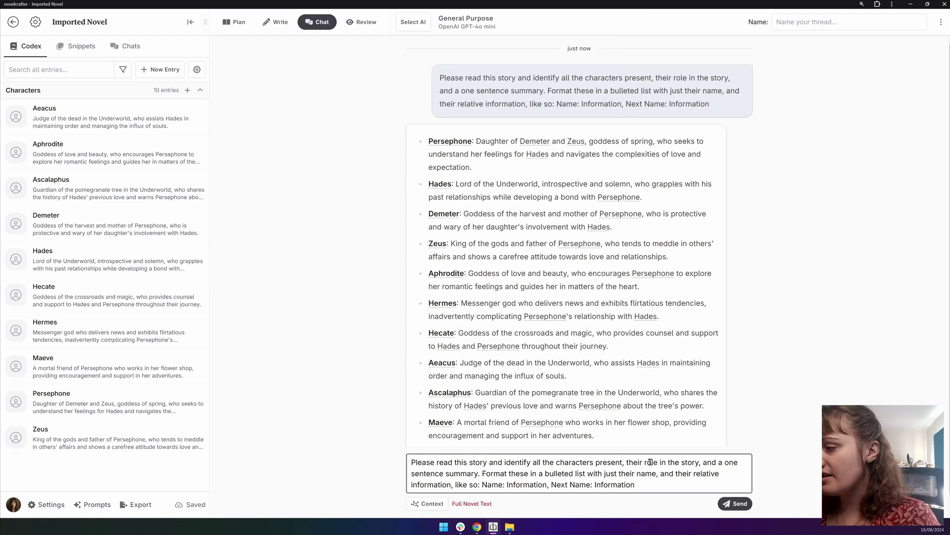
pyautogui.doubleClick(608, 462)
pyautogui.press('BackSpace')
pyautogui.write('locations')
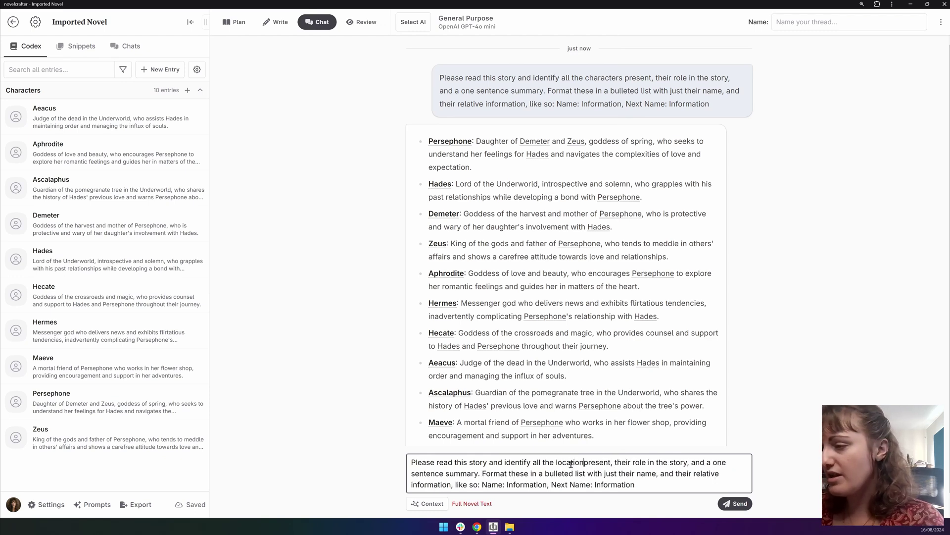
pyautogui.doubleClick(462, 473)
pyautogui.write('descrip')
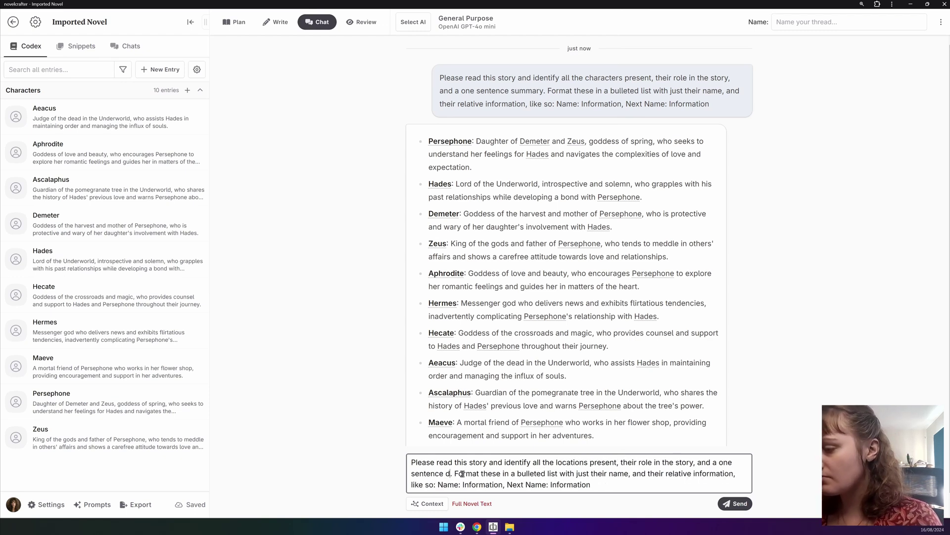
pyautogui.write('tion')
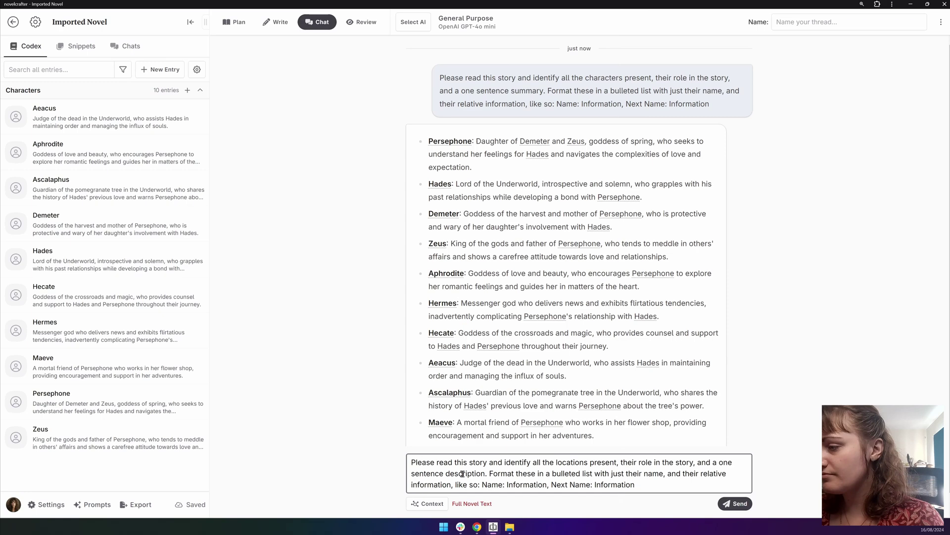
pyautogui.write('Location')
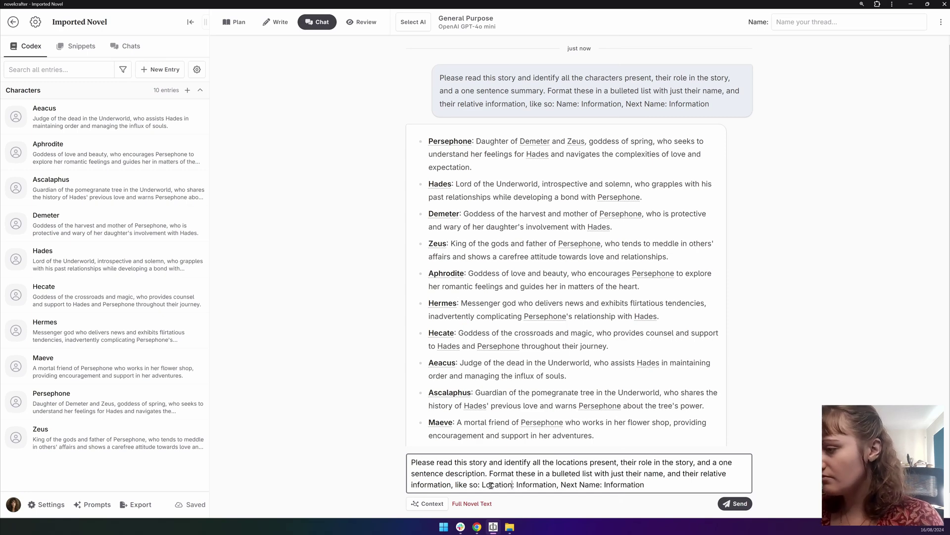
pyautogui.doubleClick(590, 485)
pyautogui.write('Location')
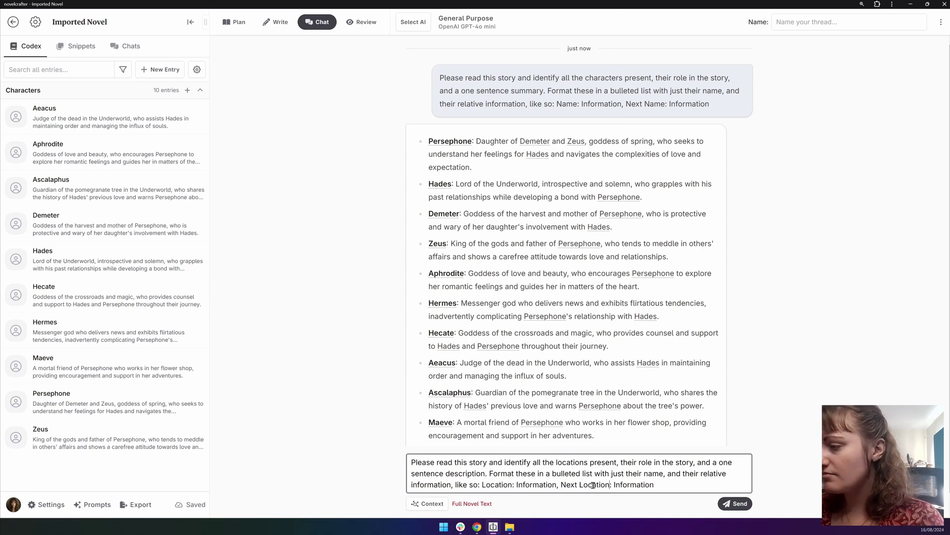
pyautogui.press('Return')
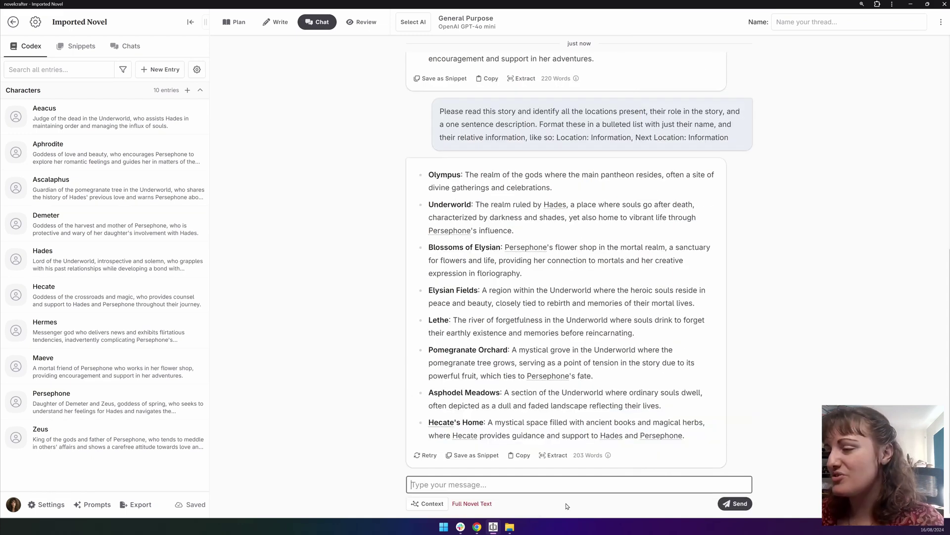
# Step: Extract the eight locations, set all their types to Location, and save them to the Codex
pyautogui.click(552, 455)
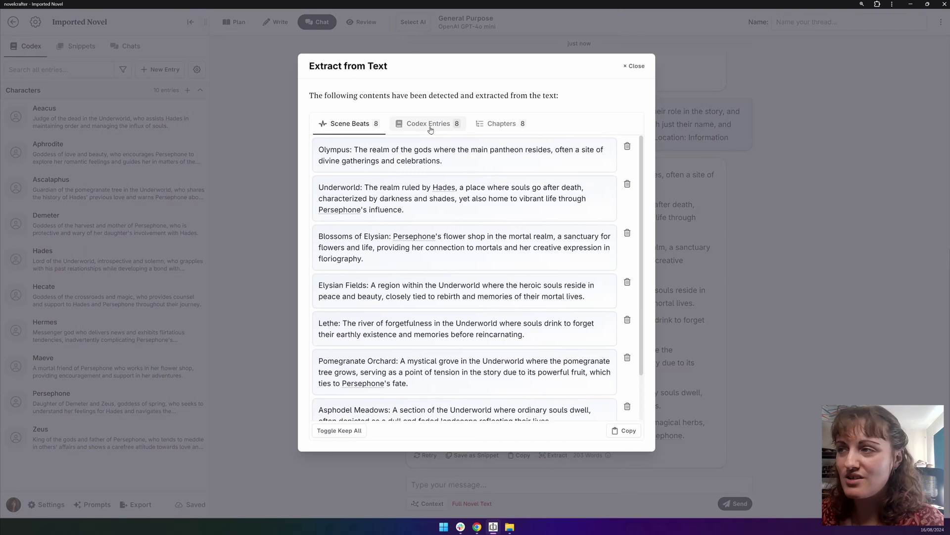
pyautogui.click(428, 126)
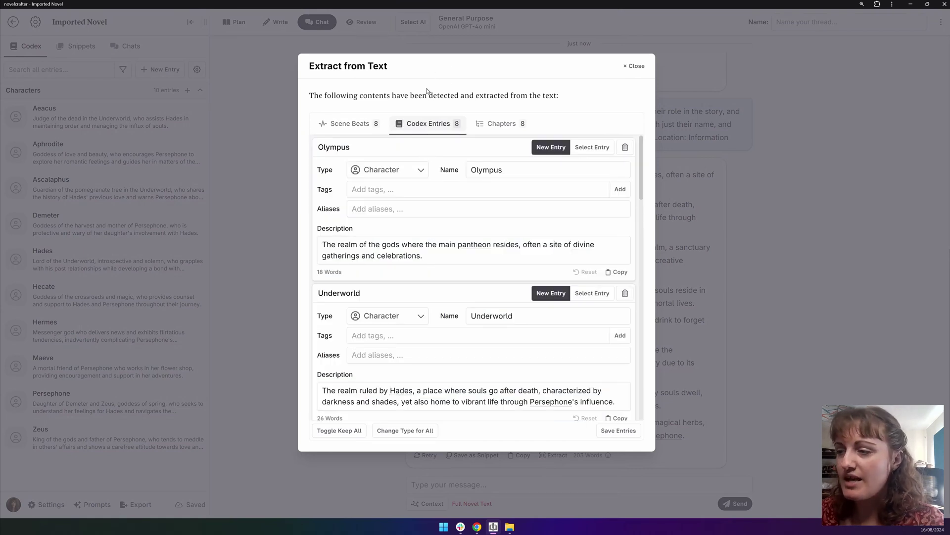
pyautogui.click(404, 431)
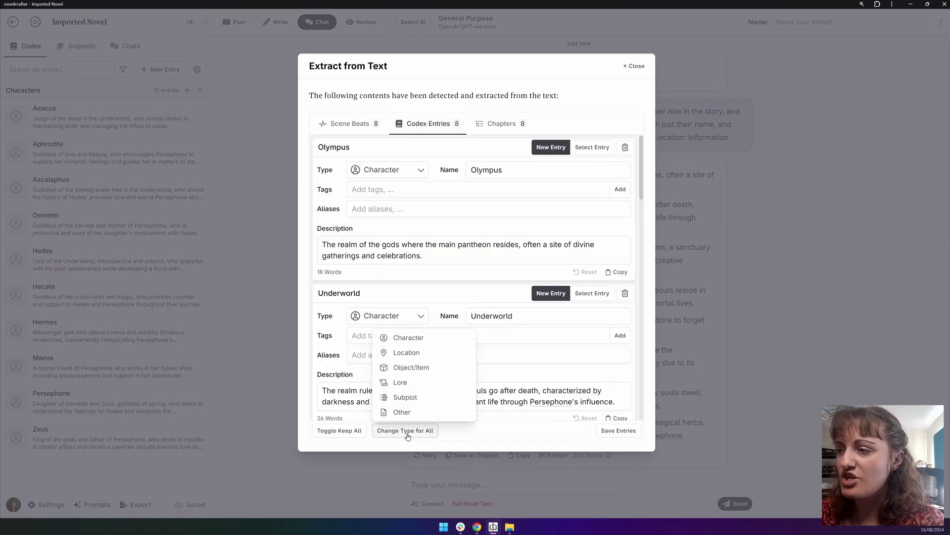
pyautogui.click(414, 352)
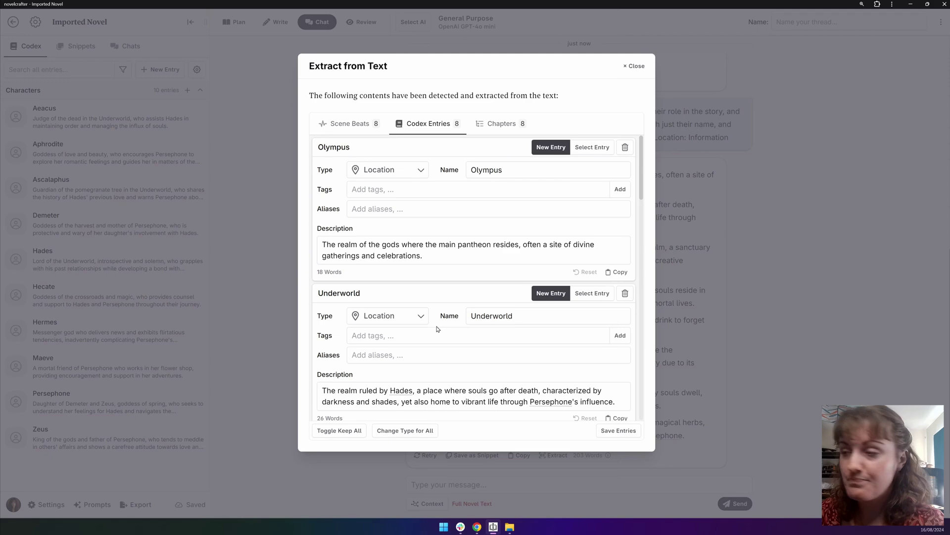
pyautogui.scroll(-3, 464, 306)
pyautogui.scroll(-6, 464, 305)
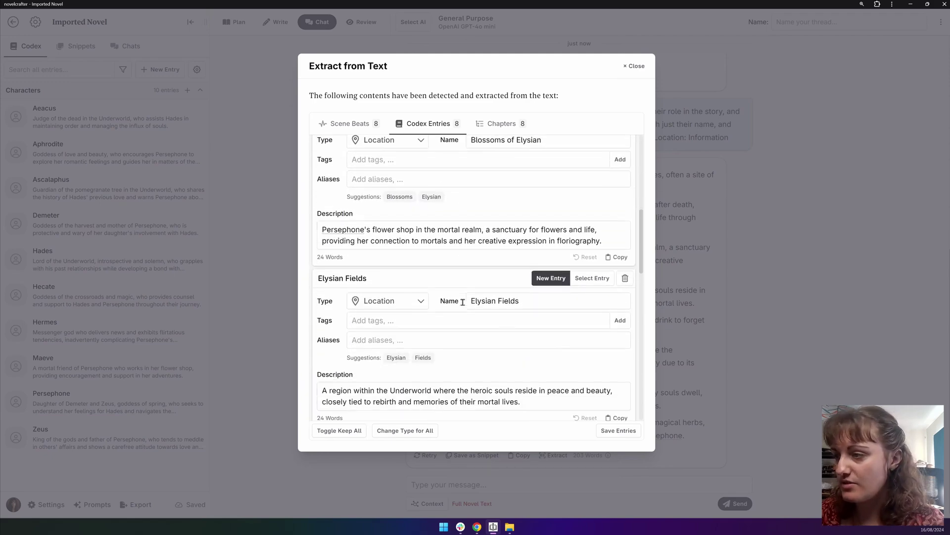
pyautogui.scroll(-5, 462, 302)
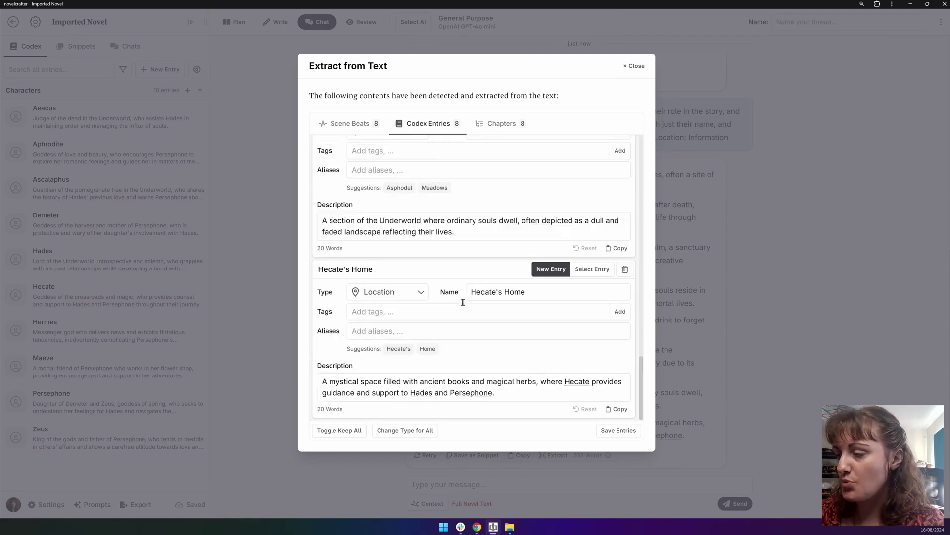
pyautogui.click(620, 430)
pyautogui.scroll(-5, 170, 314)
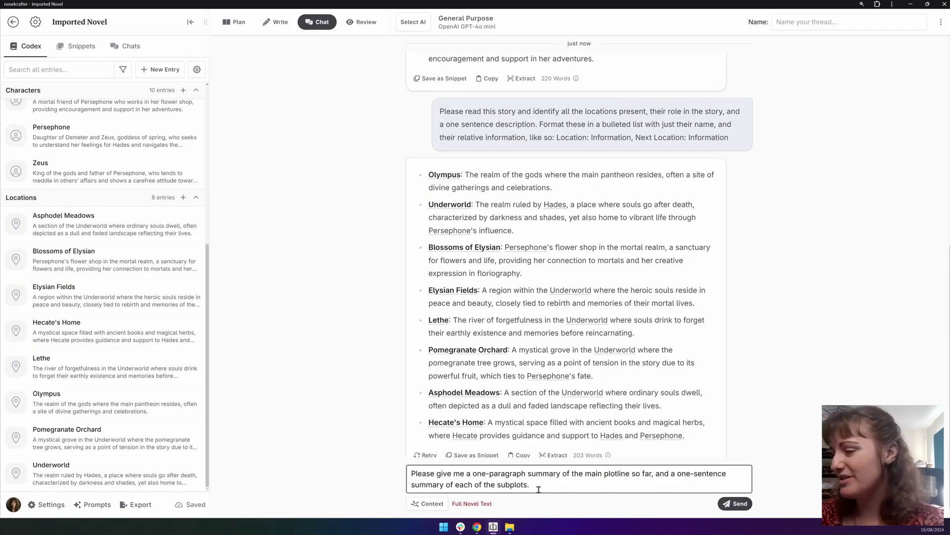
# Step: Send the plotline request, then save the four extracted entries with type Subplot
pyautogui.press('Return')
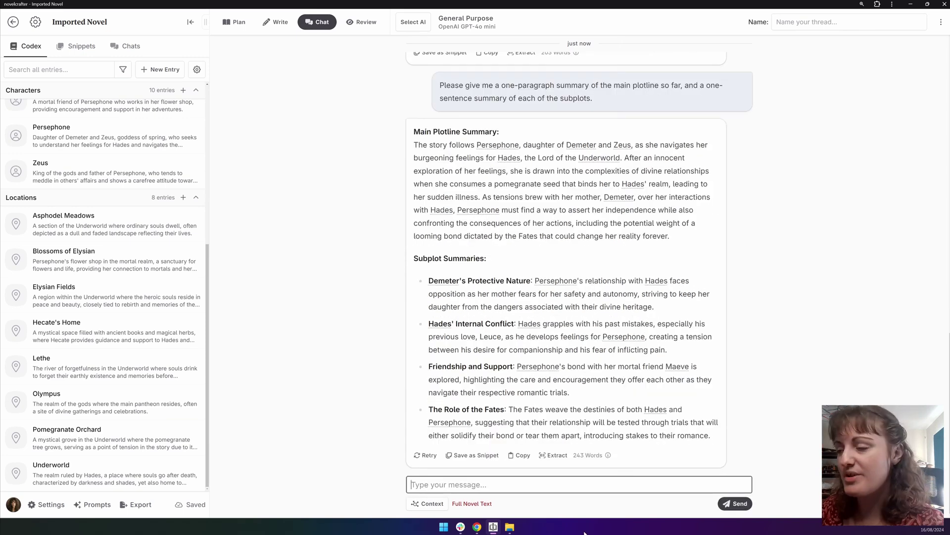
pyautogui.click(555, 455)
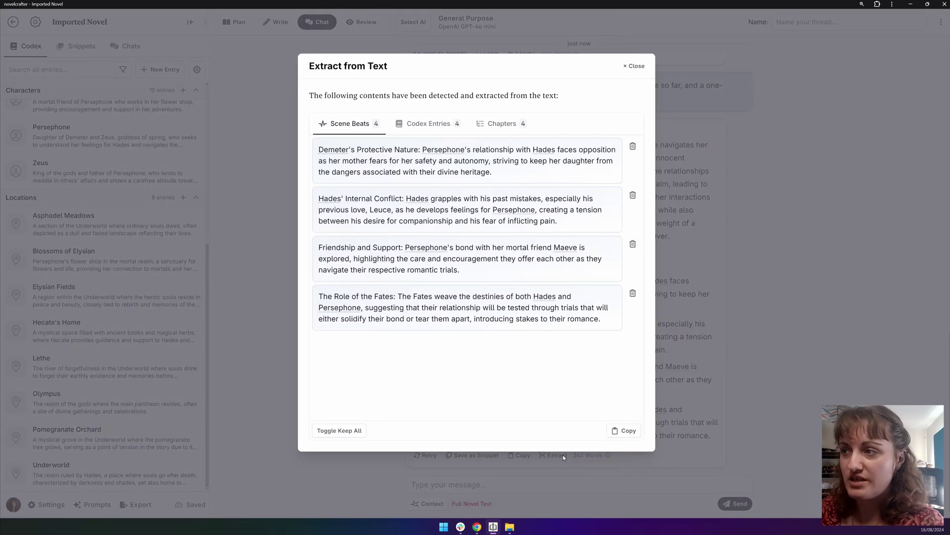
pyautogui.click(445, 124)
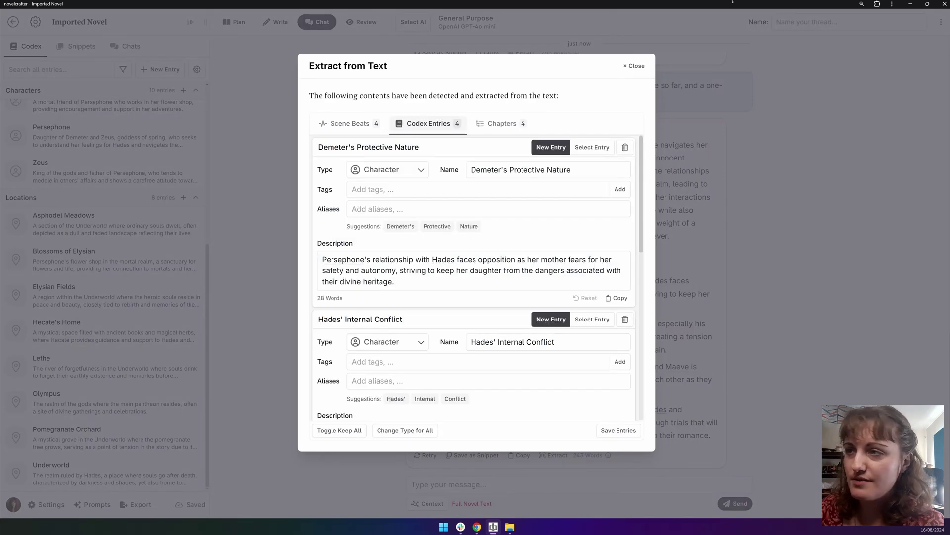
pyautogui.click(391, 429)
pyautogui.click(389, 397)
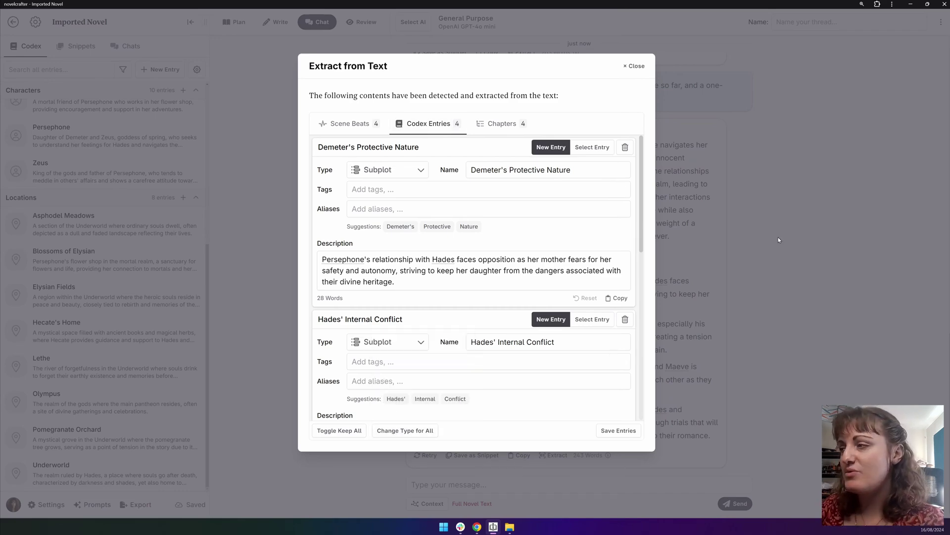
pyautogui.click(610, 430)
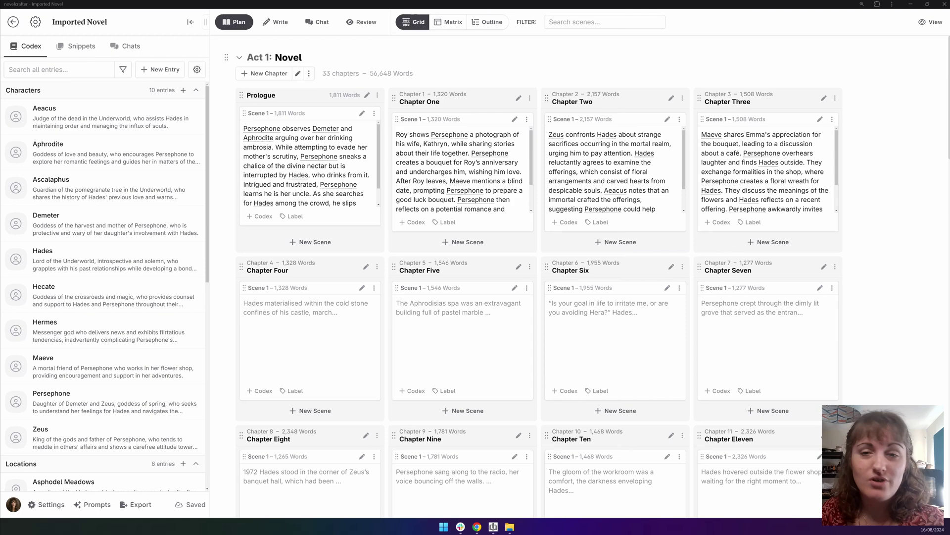
# Step: In the novel's Writing settings, choose British English and a 3rd Person (Limited) default POV
pyautogui.click(53, 24)
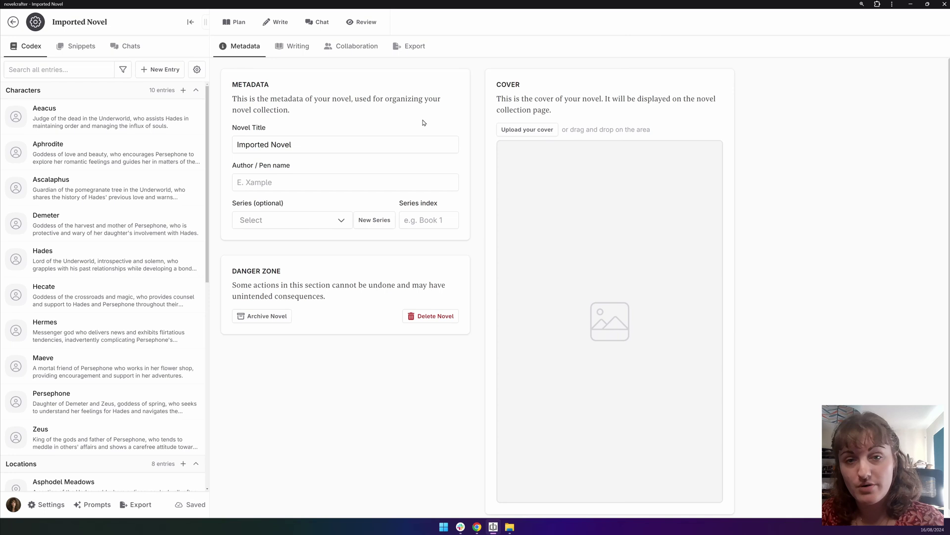
pyautogui.click(296, 46)
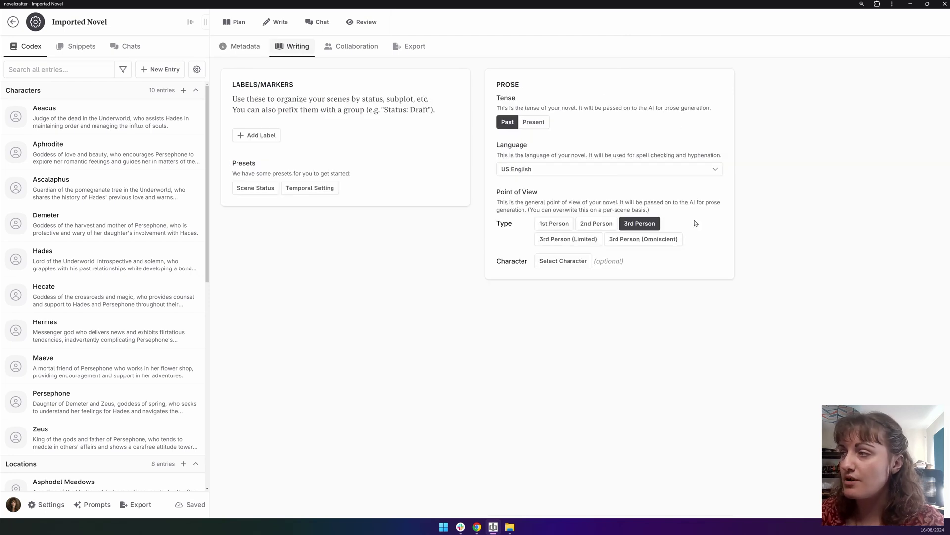
pyautogui.click(544, 171)
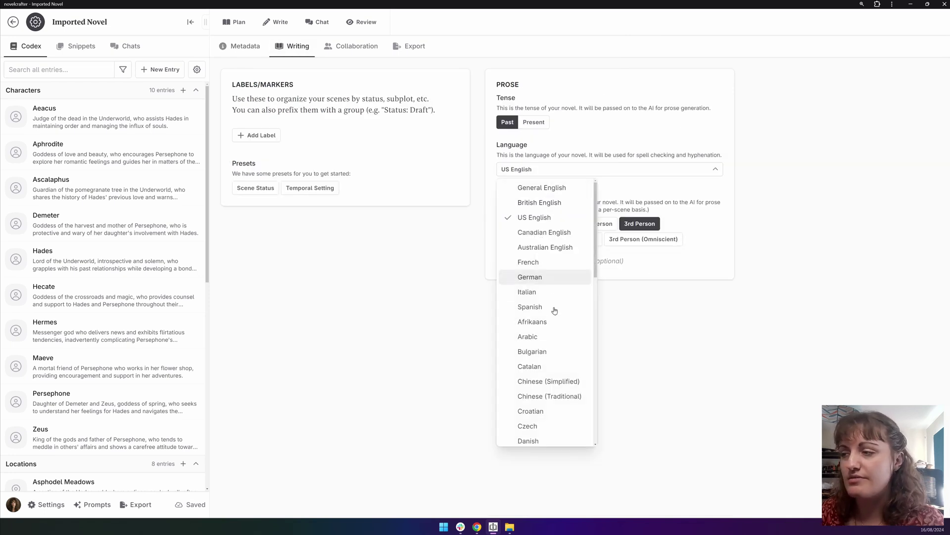
pyautogui.click(552, 201)
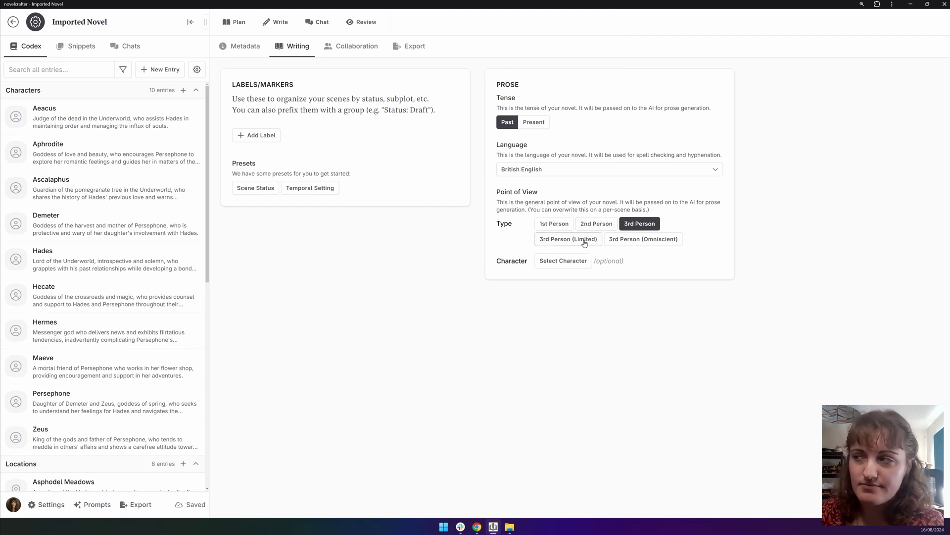
pyautogui.click(584, 240)
pyautogui.click(580, 265)
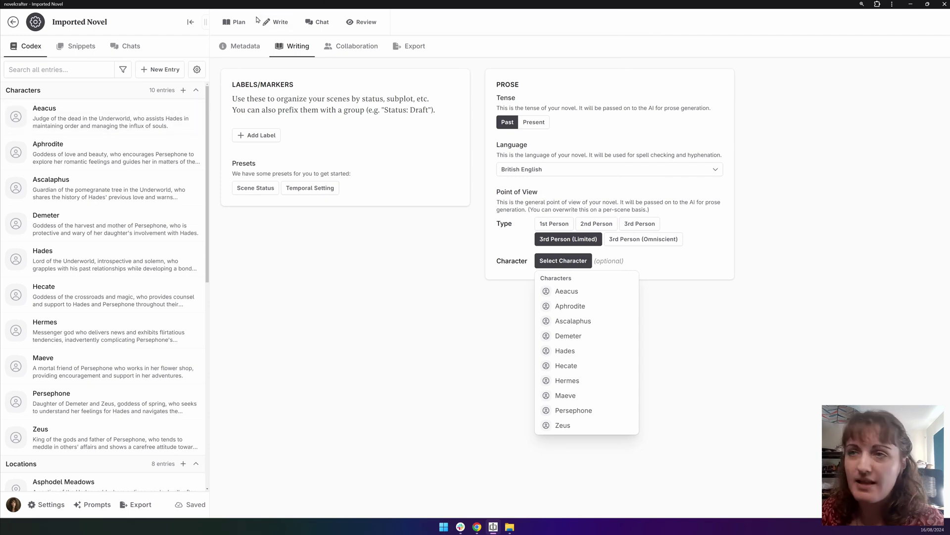
pyautogui.click(242, 23)
pyautogui.click(241, 22)
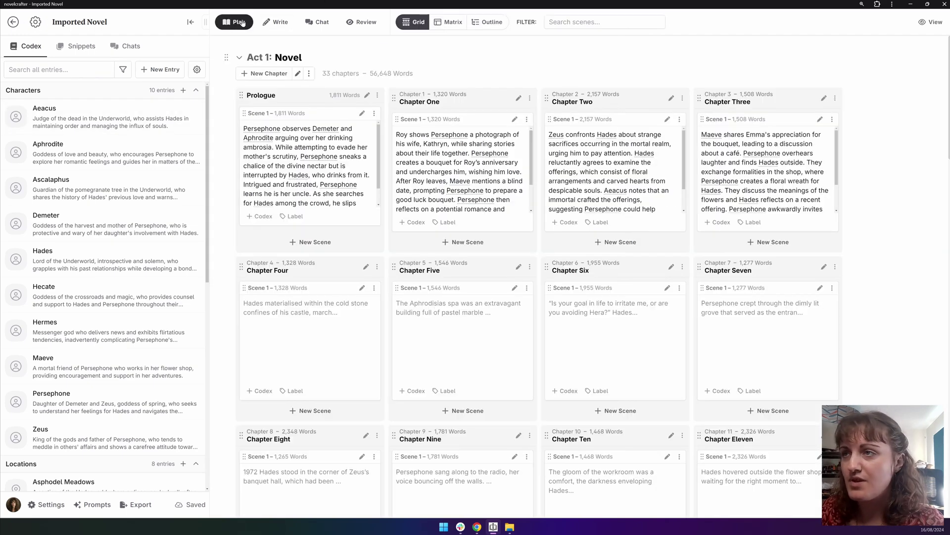
# Step: Set a custom POV of Persephone on the Prologue scene
pyautogui.click(374, 115)
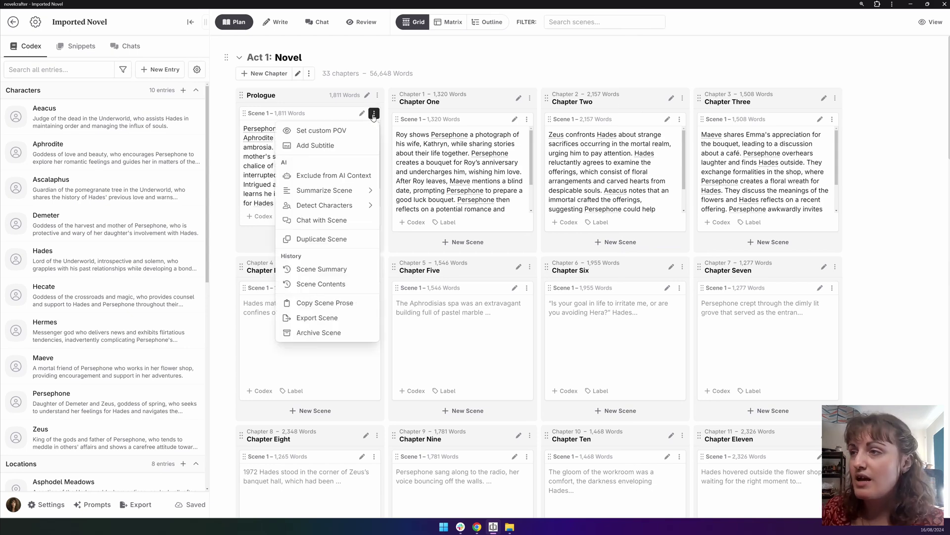
pyautogui.click(343, 132)
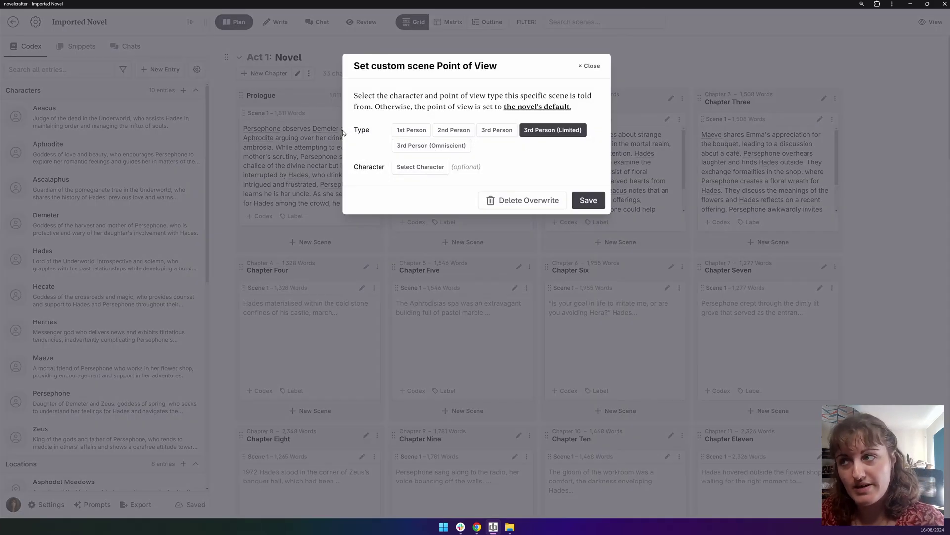
pyautogui.click(427, 167)
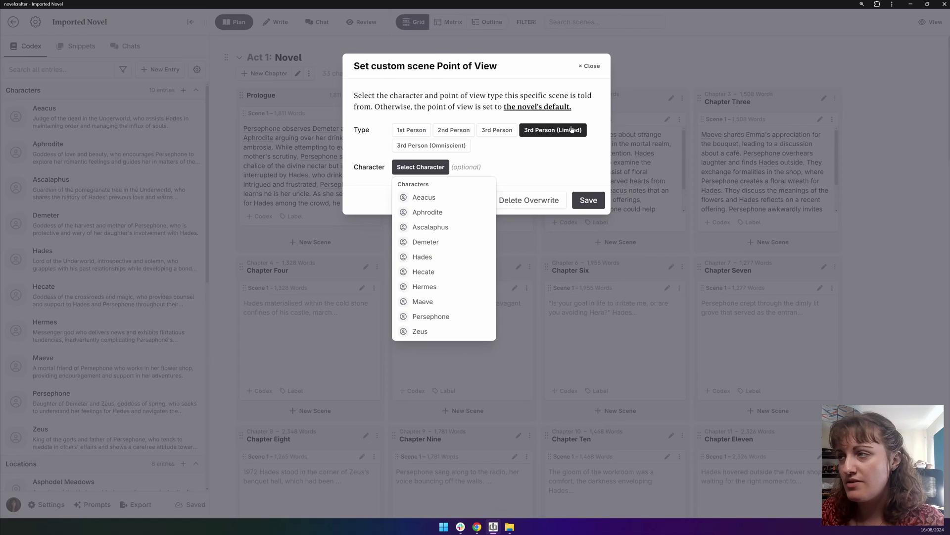
pyautogui.click(430, 316)
pyautogui.click(594, 202)
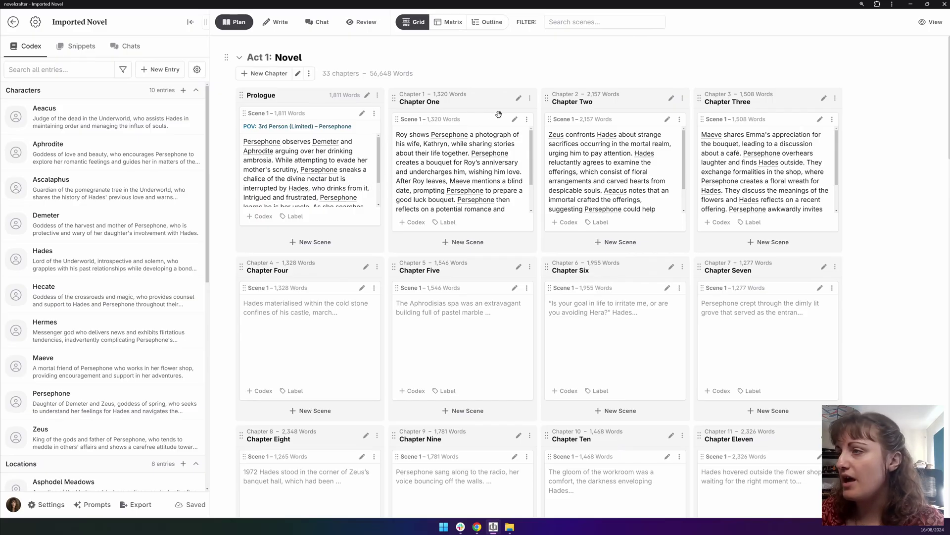
# Step: Set a custom POV of Hades on the Chapter Two scene
pyautogui.click(679, 120)
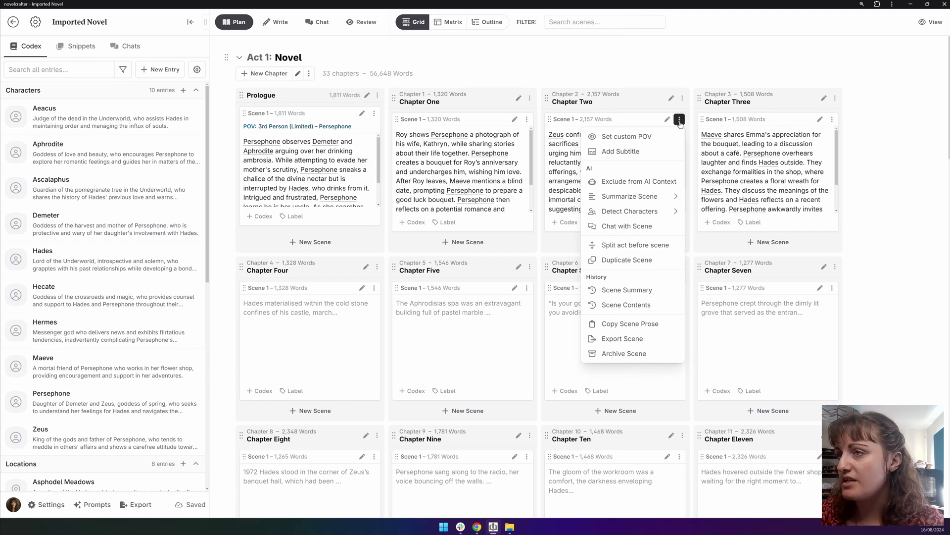
pyautogui.click(628, 137)
pyautogui.click(421, 208)
pyautogui.click(412, 128)
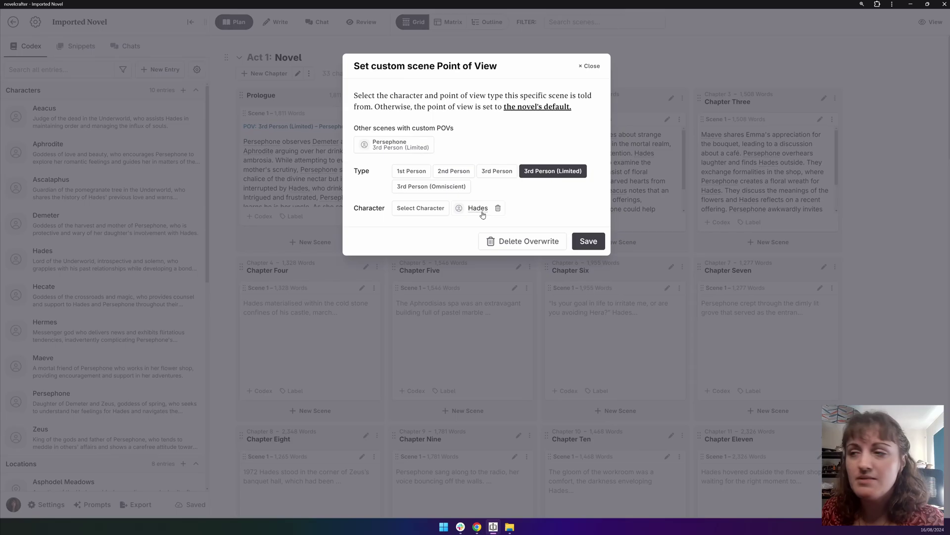
pyautogui.click(588, 242)
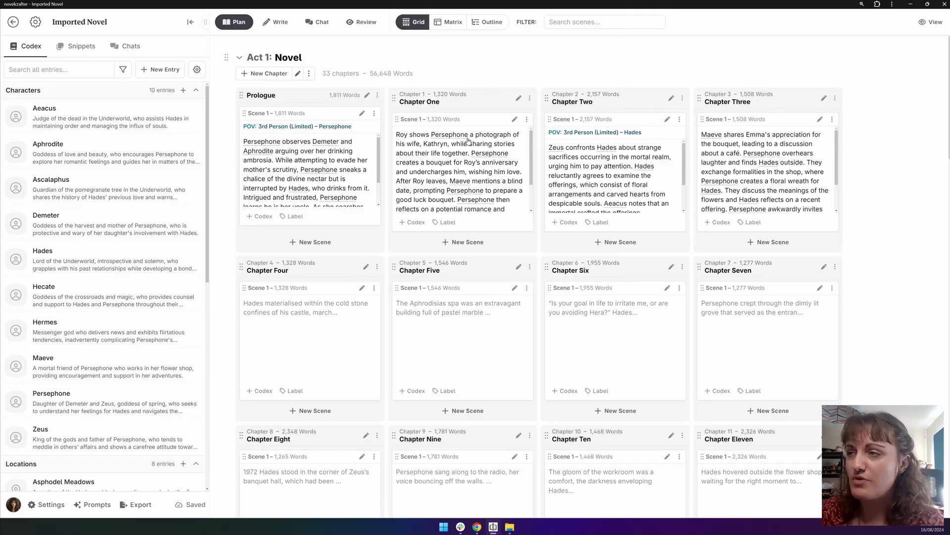
# Step: Start a custom POV for Chapter One's scene but close it without saving
pyautogui.click(526, 119)
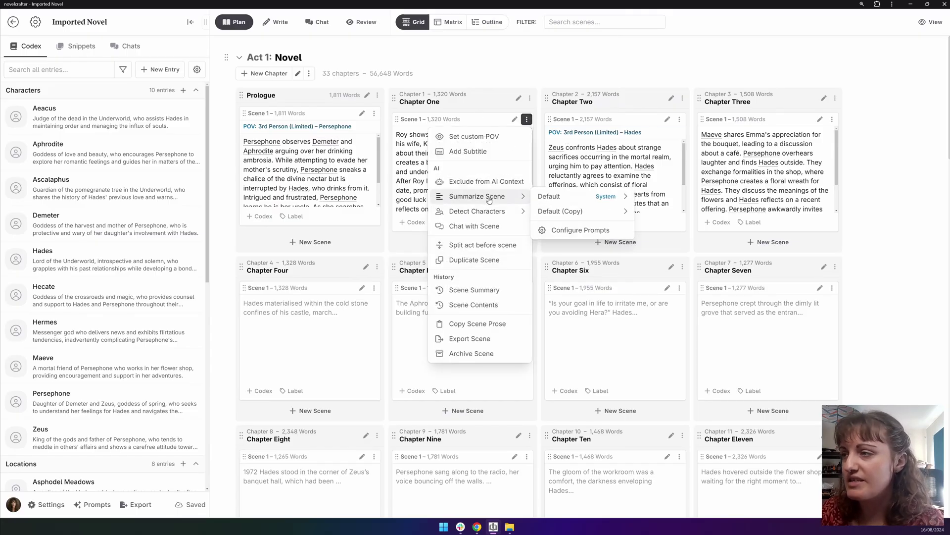
pyautogui.click(495, 138)
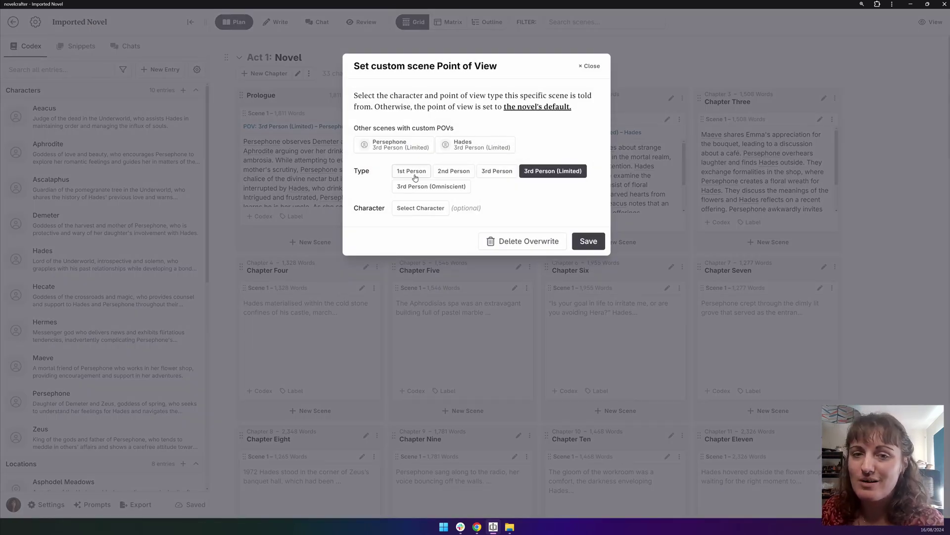
pyautogui.click(585, 66)
pyautogui.scroll(-20, 868, 324)
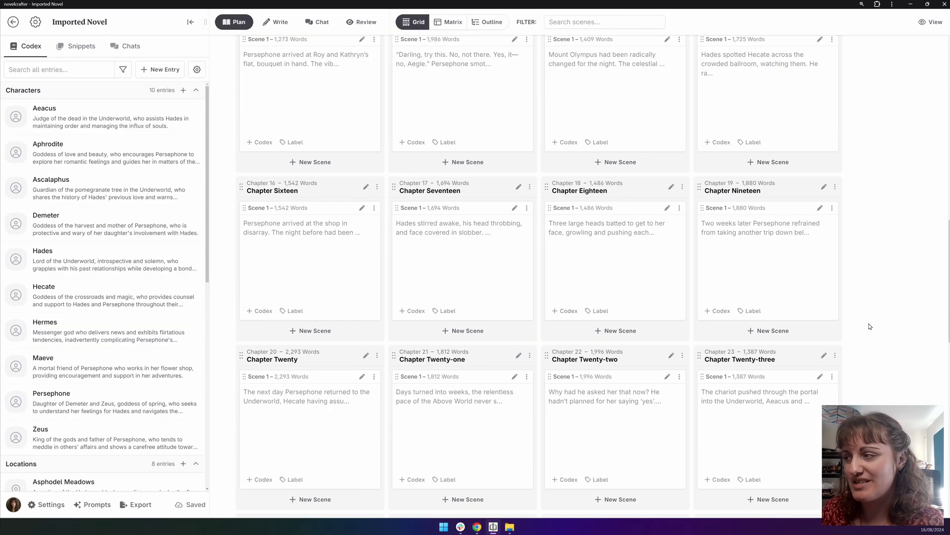
pyautogui.scroll(10, 868, 324)
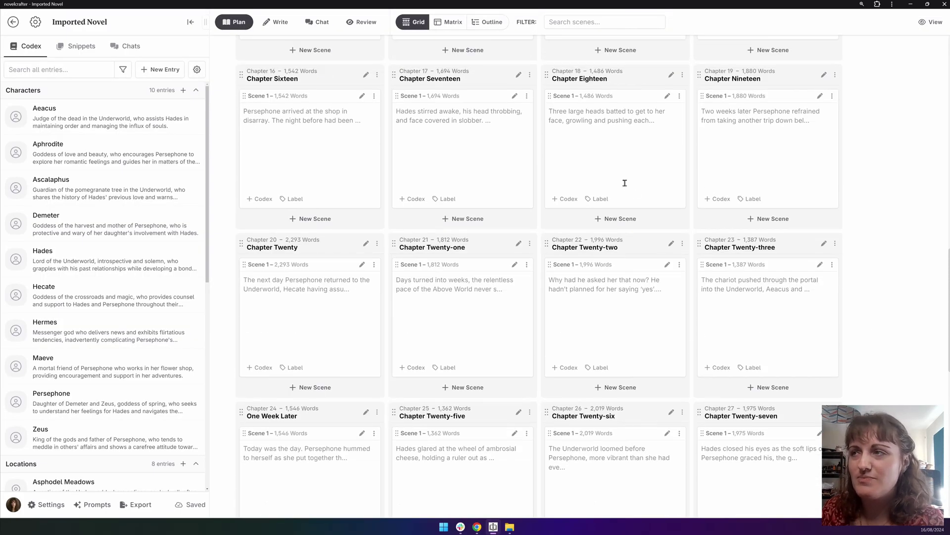
# Step: Show the Matrix view with columns laid out by POV
pyautogui.click(456, 22)
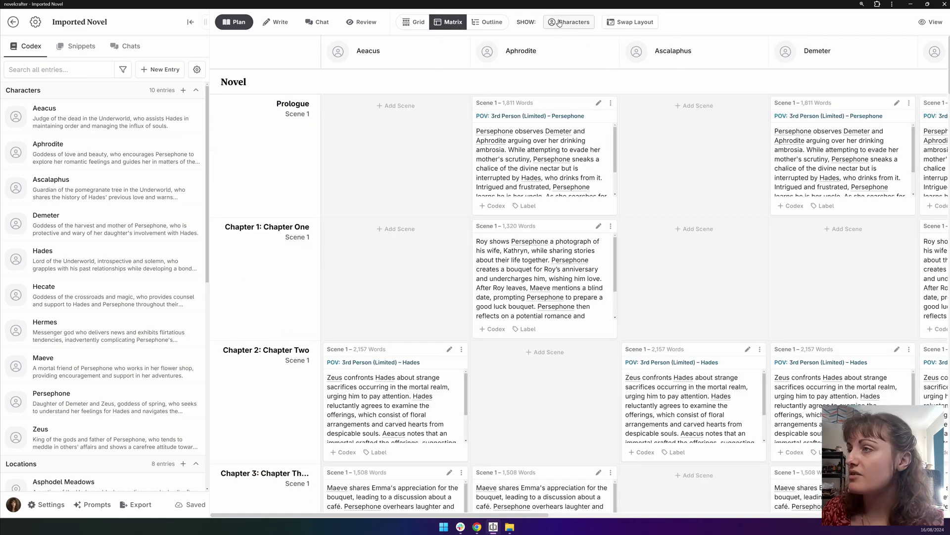
pyautogui.click(560, 23)
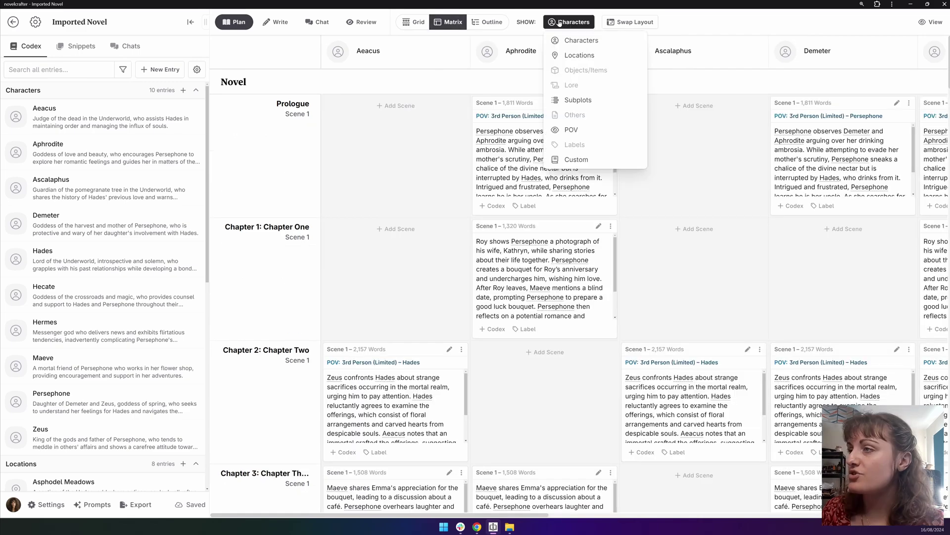
pyautogui.click(570, 130)
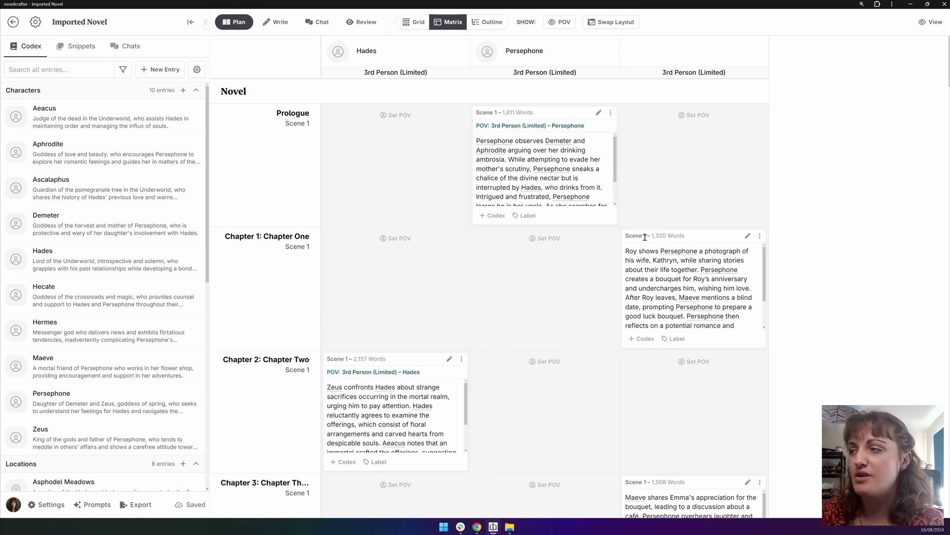
# Step: Place Chapters One, Three, Five under Persephone and Chapters Four, Six under Hades
pyautogui.moveTo(645, 237); pyautogui.dragTo(550, 243)
pyautogui.scroll(-2, 600, 249)
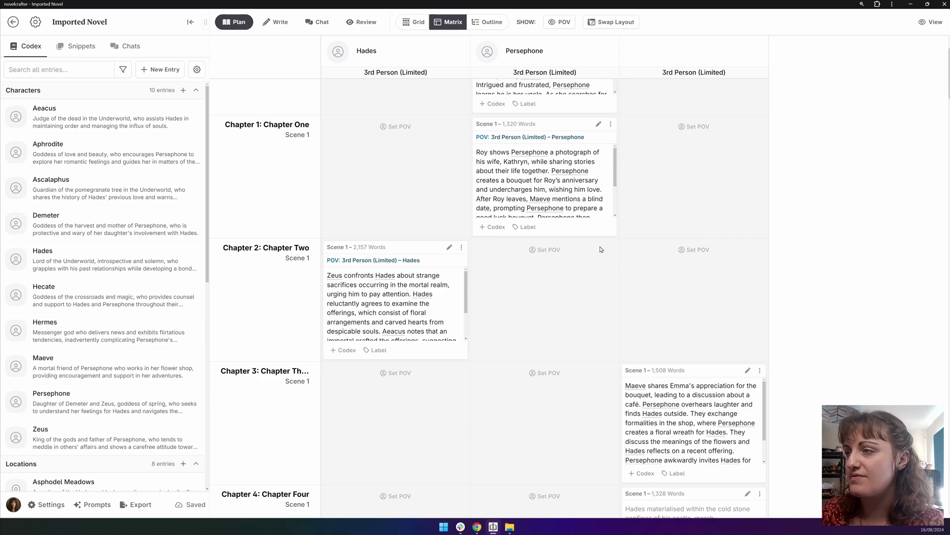
pyautogui.scroll(-2, 600, 250)
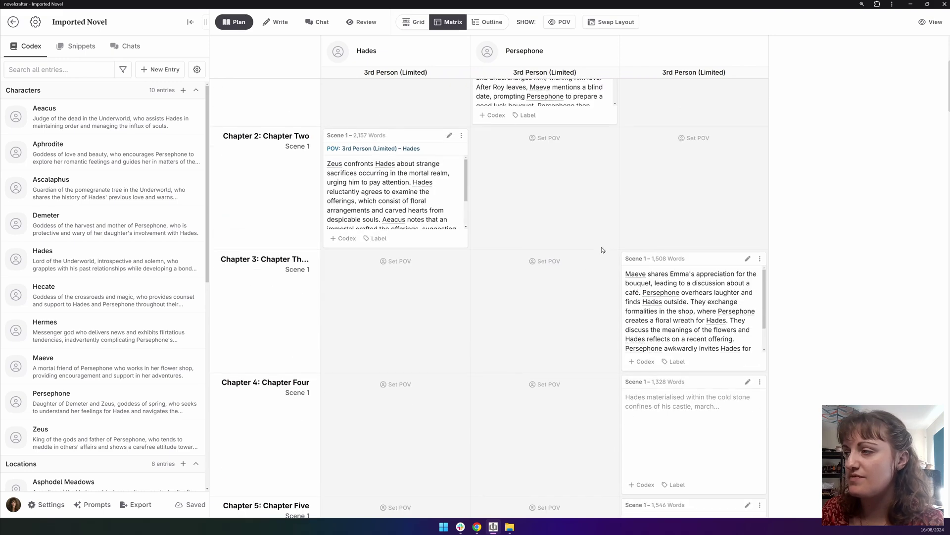
pyautogui.click(560, 266)
pyautogui.scroll(-3, 614, 198)
pyautogui.click(396, 198)
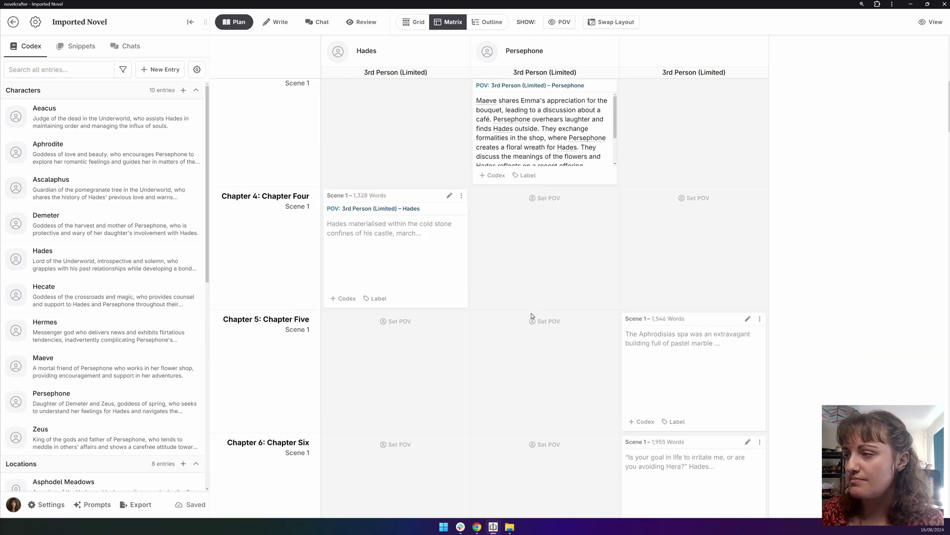
pyautogui.click(532, 319)
pyautogui.scroll(-3, 495, 306)
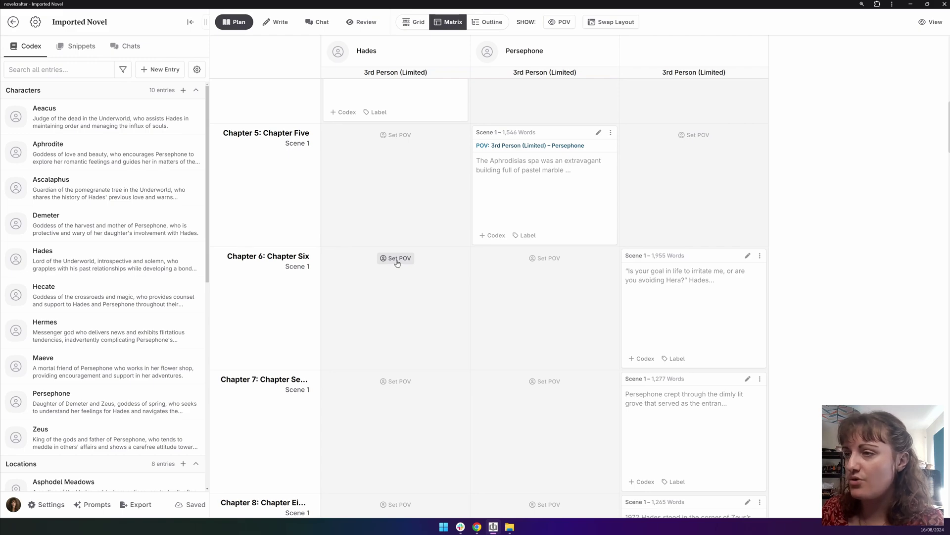
pyautogui.click(397, 258)
pyautogui.scroll(-3, 396, 263)
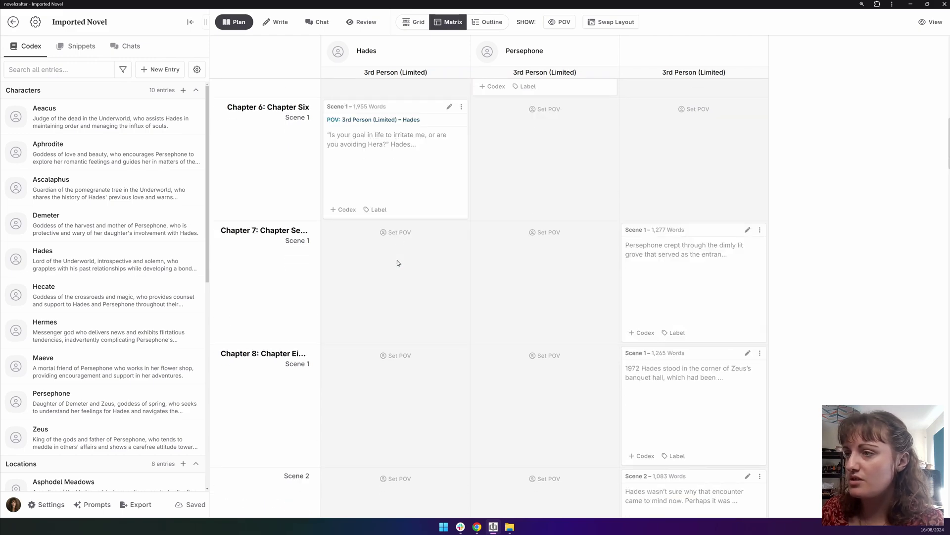
# Step: Verify the POV tags on the scene cards, then return to the POV matrix
pyautogui.click(406, 20)
pyautogui.scroll(8, 745, 237)
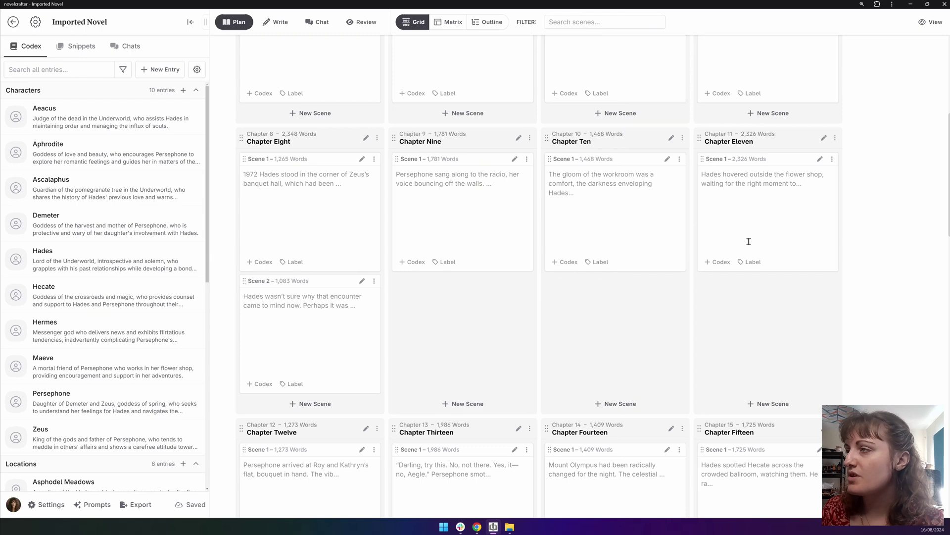
pyautogui.scroll(5, 748, 241)
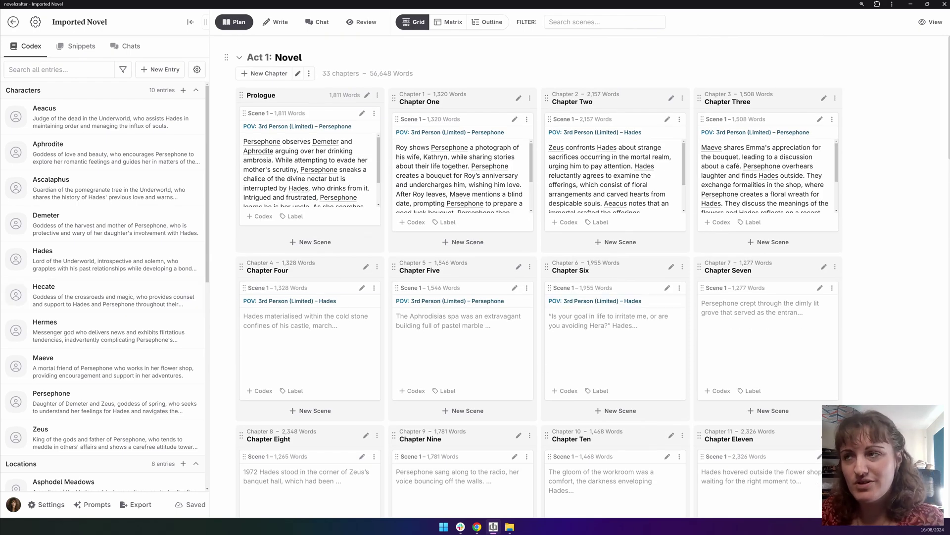
pyautogui.click(447, 22)
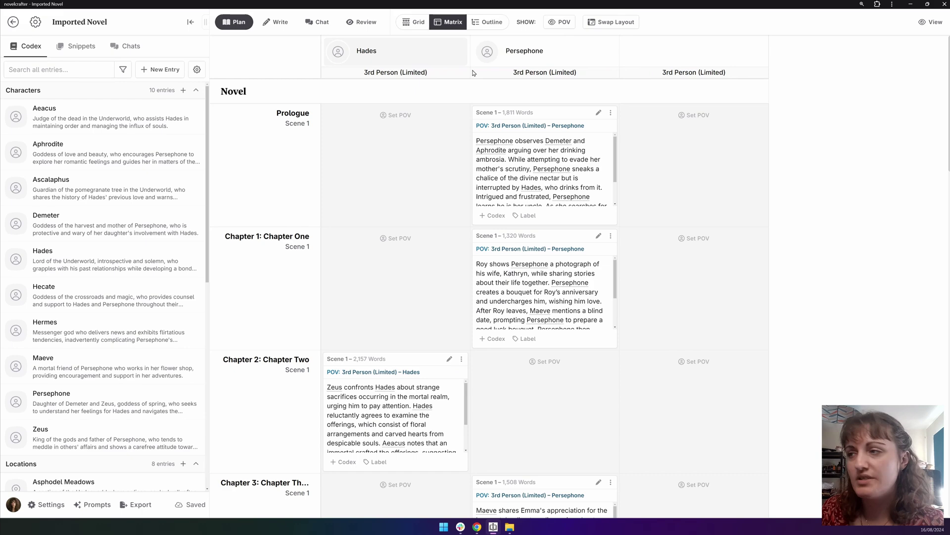
# Step: Save a custom POV of Aeacus on Chapter 7's scene
pyautogui.scroll(-12, 759, 259)
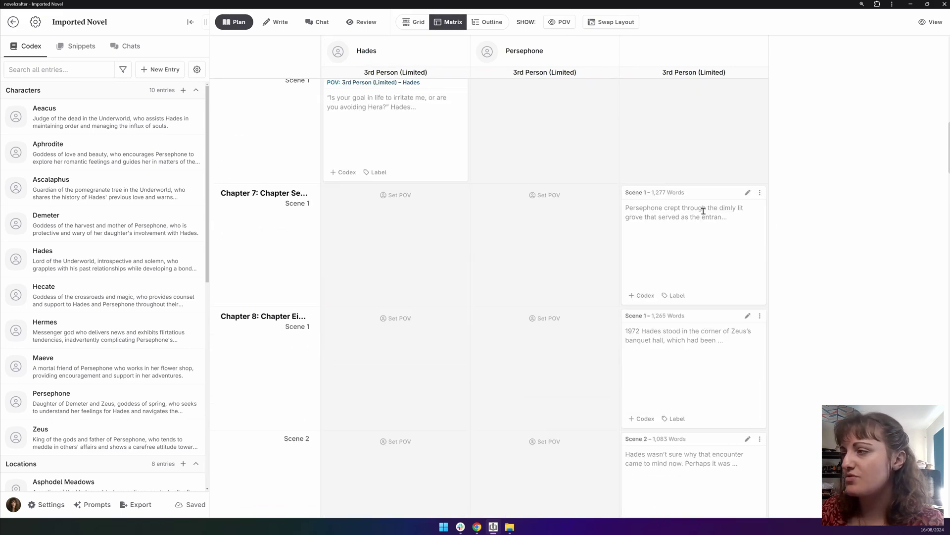
pyautogui.click(760, 192)
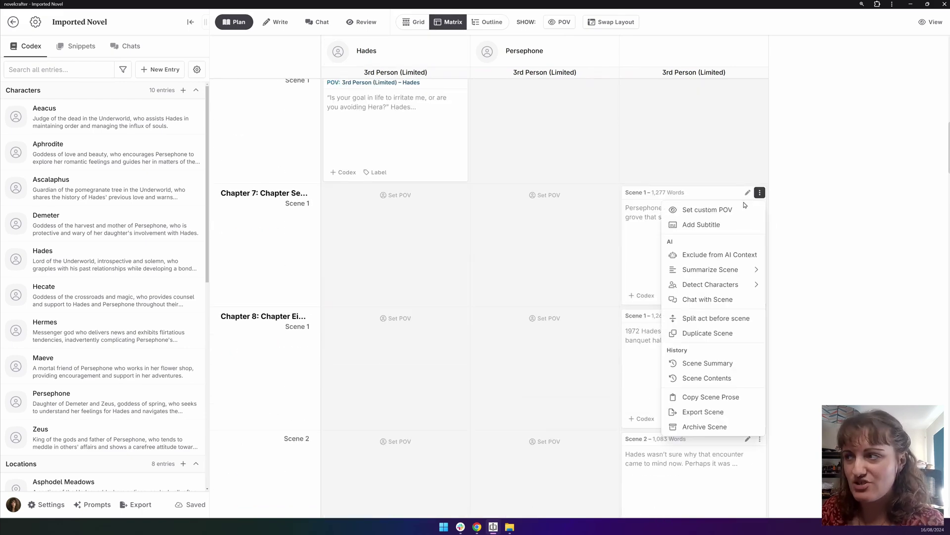
pyautogui.click(720, 215)
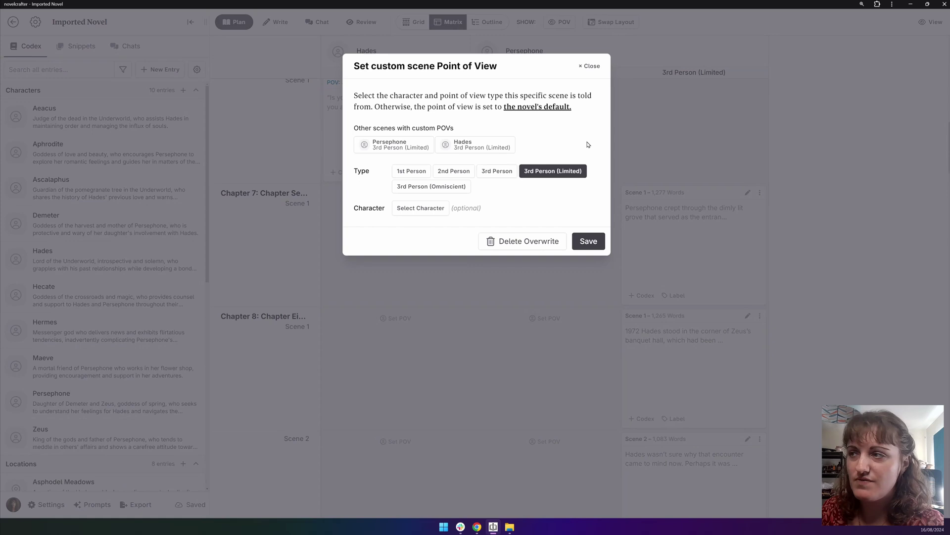
pyautogui.click(434, 207)
pyautogui.click(426, 242)
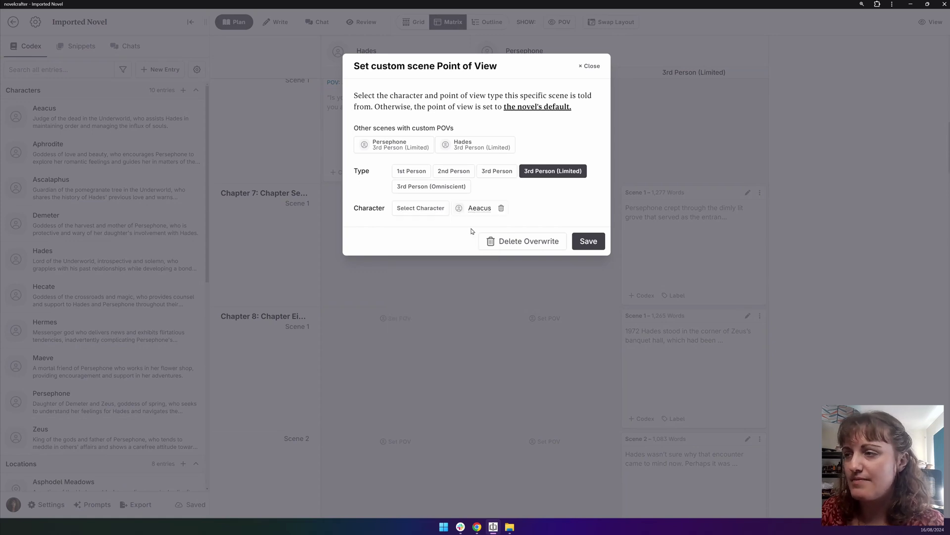
pyautogui.click(589, 242)
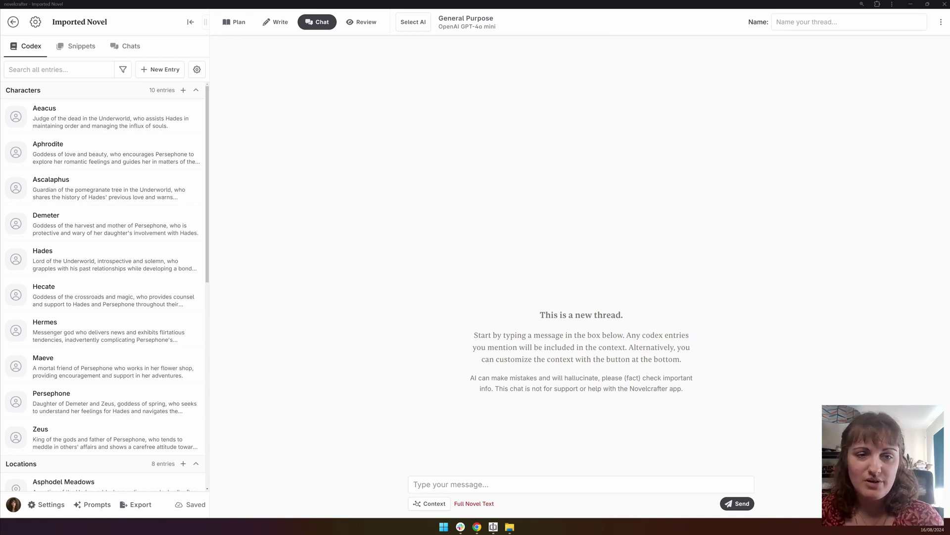
# Step: Paste the three-sentence elevator pitch prompt into the chat message box
pyautogui.click(547, 483)
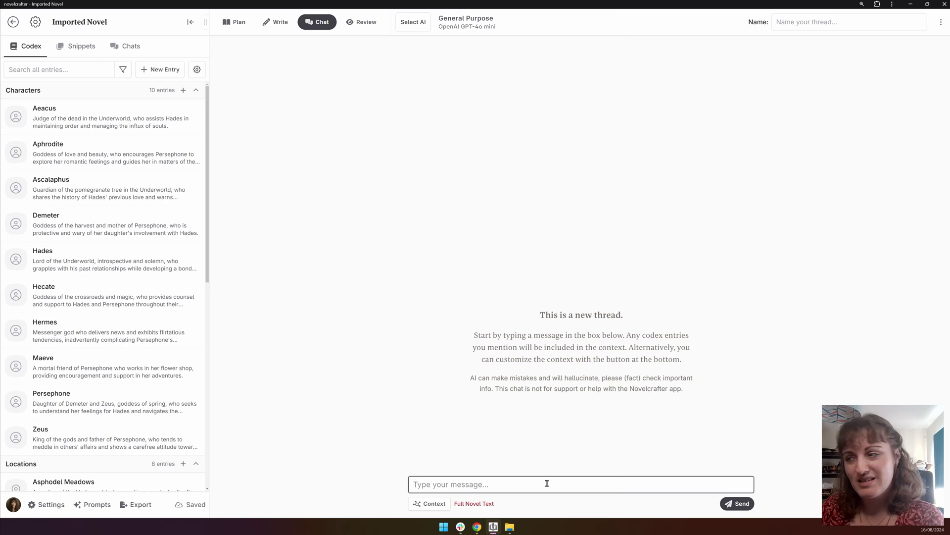
pyautogui.write('Write a three-sentence elevator pitch paragraph based on the following rules: -The first sentence introduces the main character and describes their initial situation. -The second sentence begins with the word "when" and describes the inciting incident. -The third sentence begins with the word "now" and describes what must happen for the main character to win the objective.')
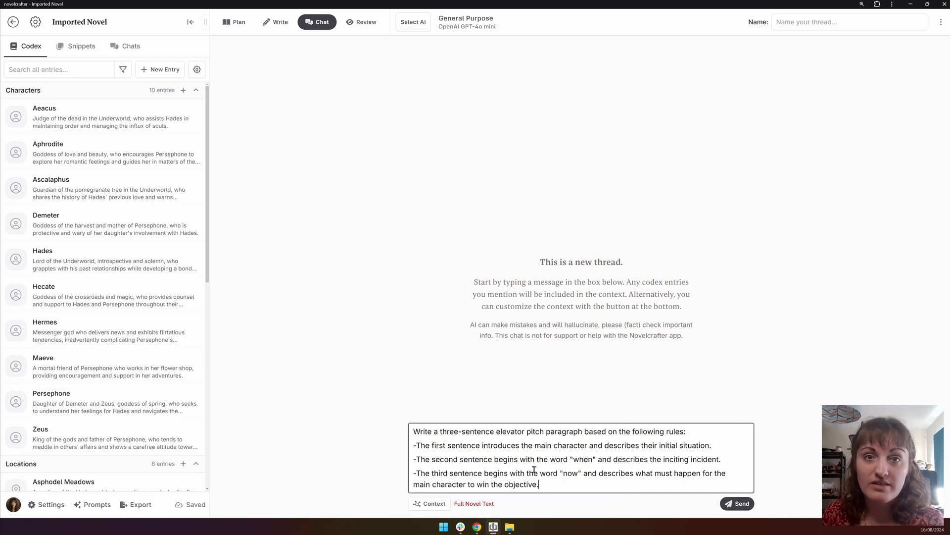
# Step: Send the request for a 70-word elevator pitch of the novel to the AI
pyautogui.press('Return')
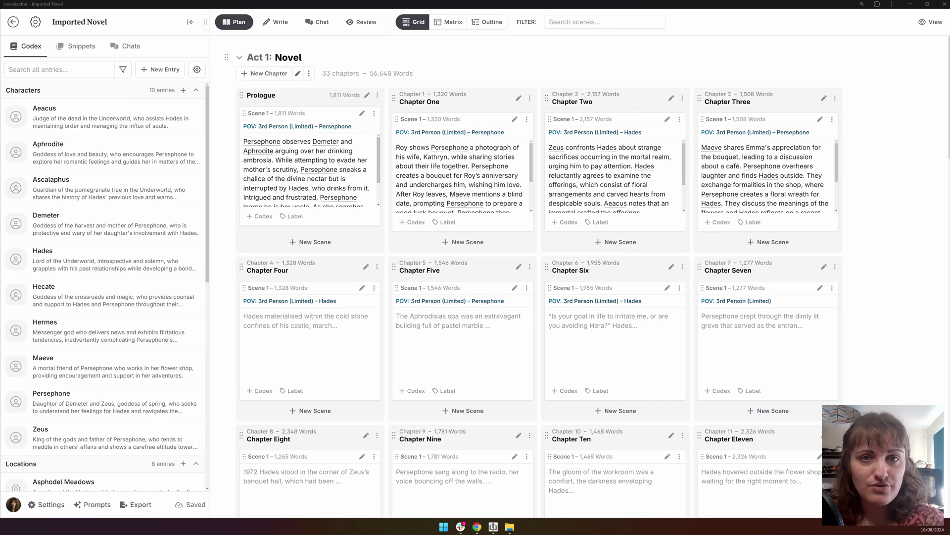
# Step: In the elevator-pitch chat thread, ask which theme the novel has and which characters embrace or oppose it
pyautogui.click(316, 21)
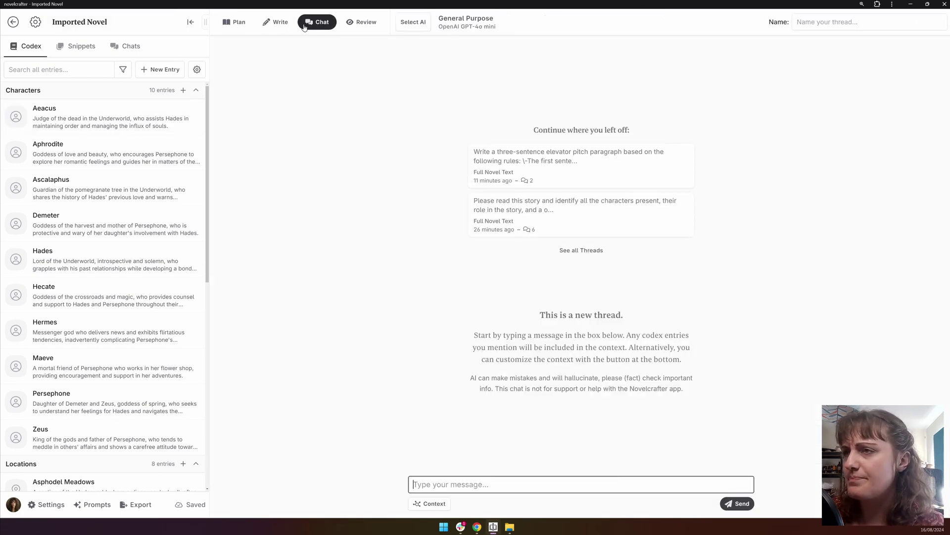
pyautogui.click(556, 174)
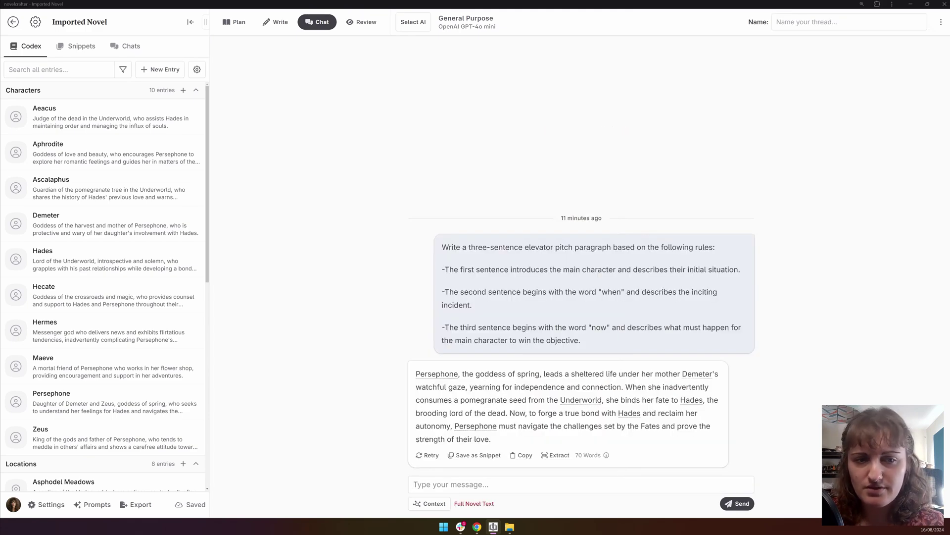
pyautogui.write('What is the theme of this novel? The theme is the lesson the story is trying to teach. Which characters embrace the theme? Which characters are opposed to the theme?')
pyautogui.press('Return')
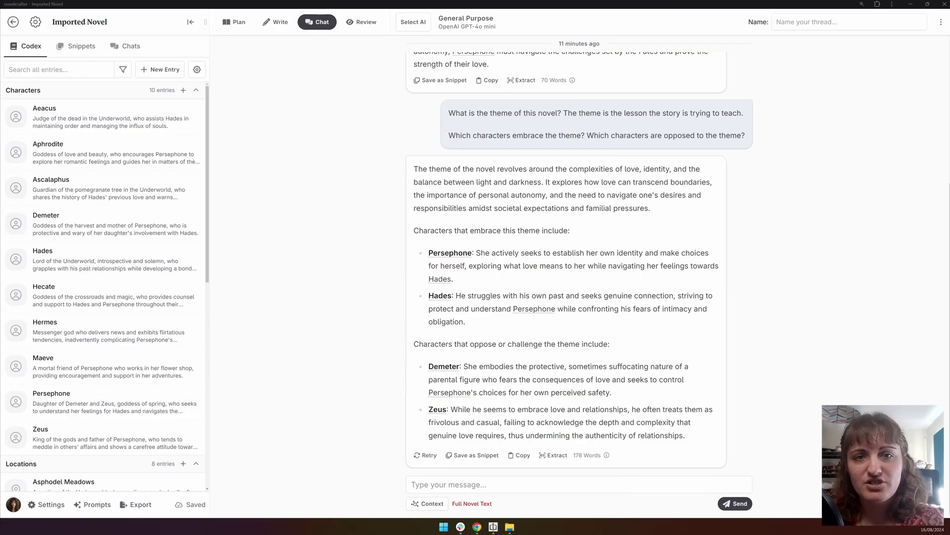
# Step: Switch the left sidebar to the empty Snippets list
pyautogui.click(75, 46)
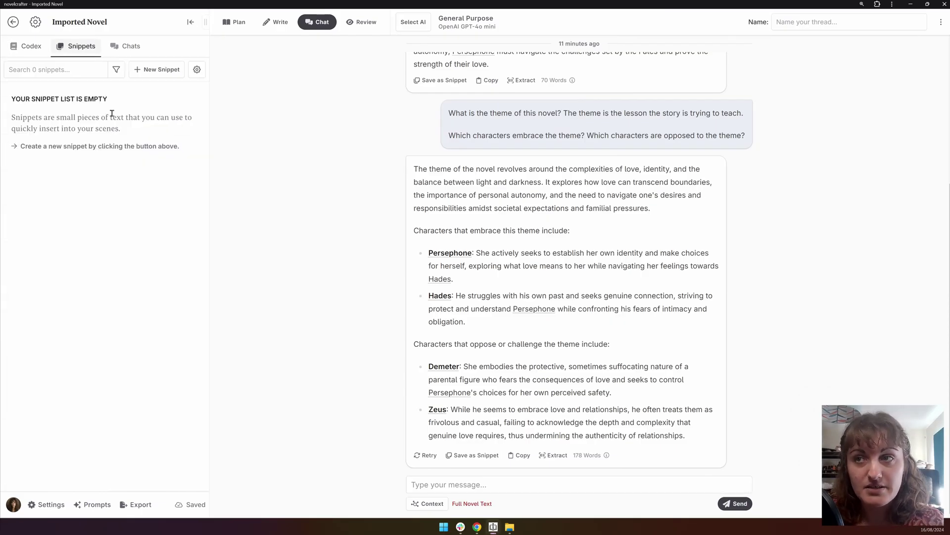
# Step: Add an Other codex entry 'Edits' with description 'Edits for CtU', kept out of automatic AI context
pyautogui.click(35, 47)
pyautogui.click(171, 69)
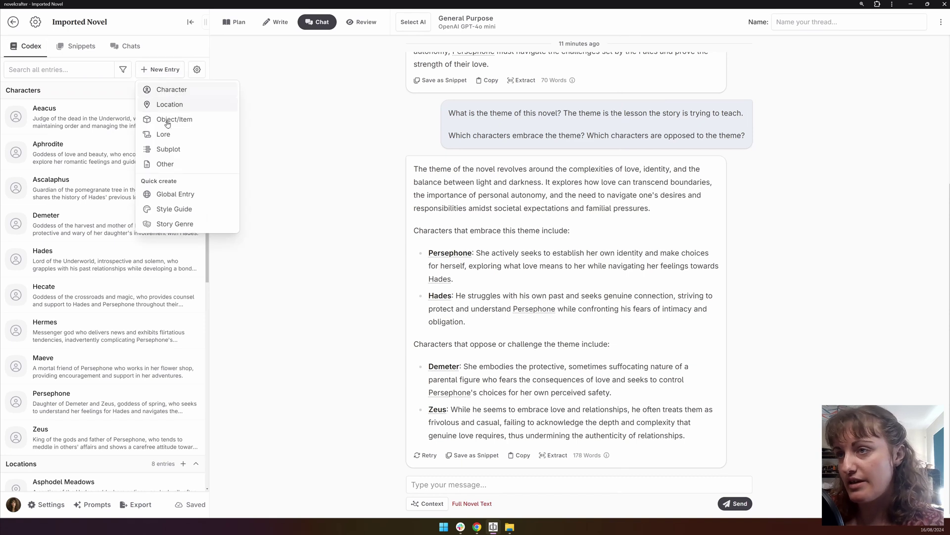
pyautogui.click(180, 164)
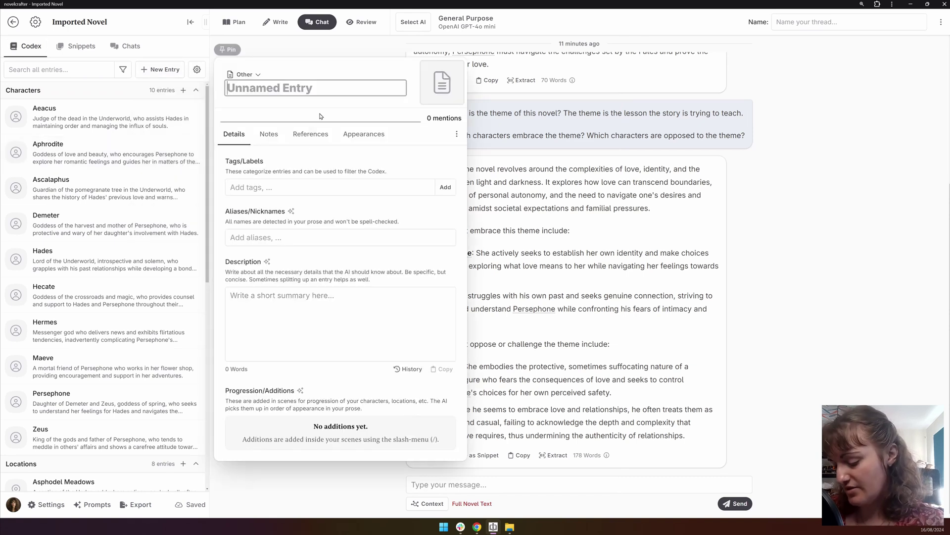
pyautogui.write('Edits')
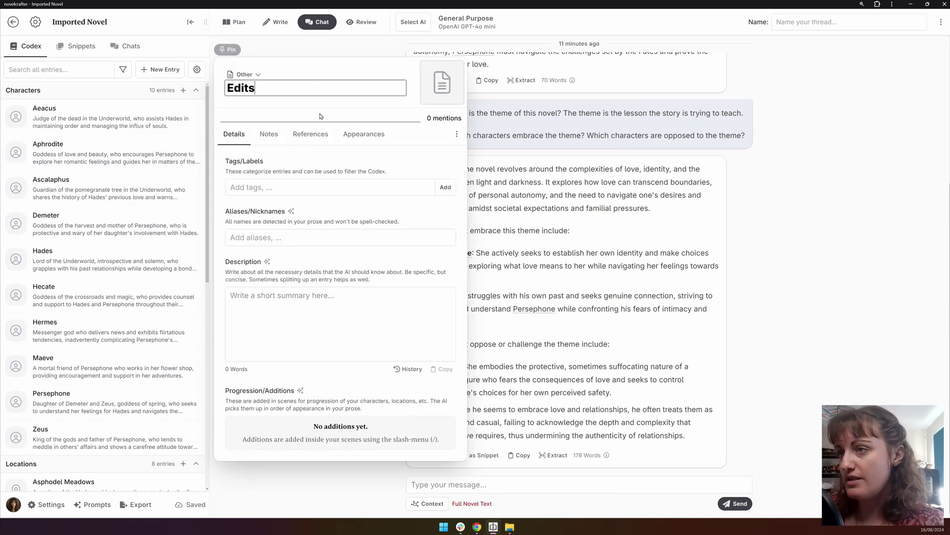
pyautogui.click(384, 320)
pyautogui.write('Edits for CtU')
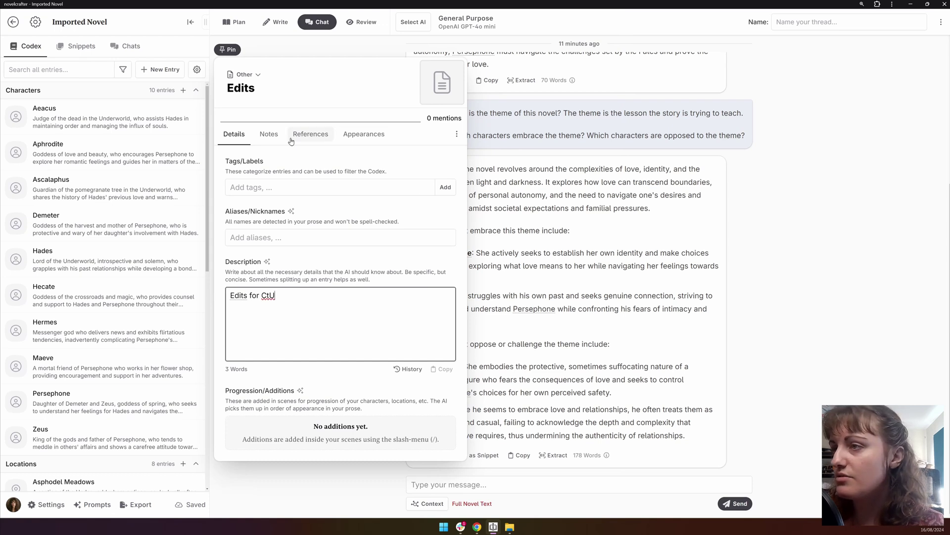
pyautogui.click(297, 141)
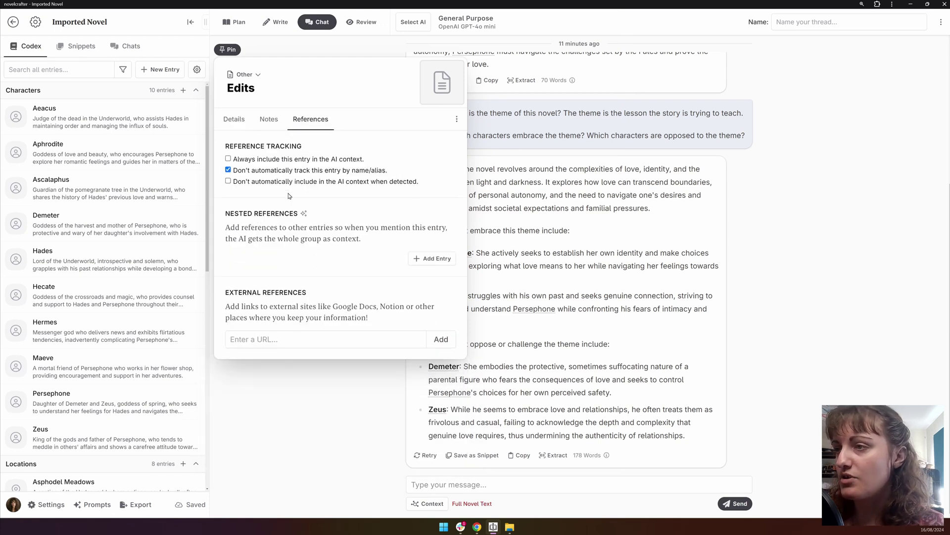
pyautogui.click(290, 196)
pyautogui.click(875, 211)
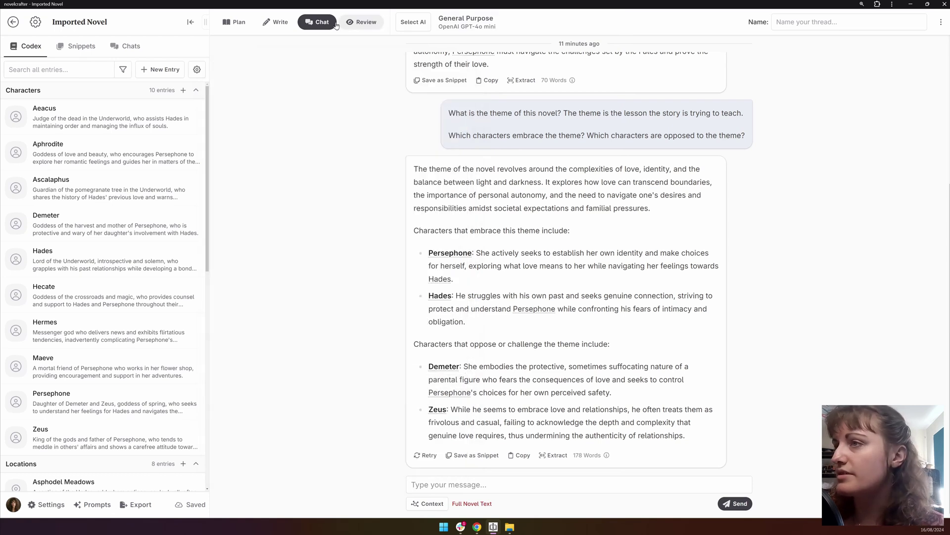
# Step: Insert a codex addition linked to Edits in the Prologue scene reading 'Include more glitter'
pyautogui.click(273, 27)
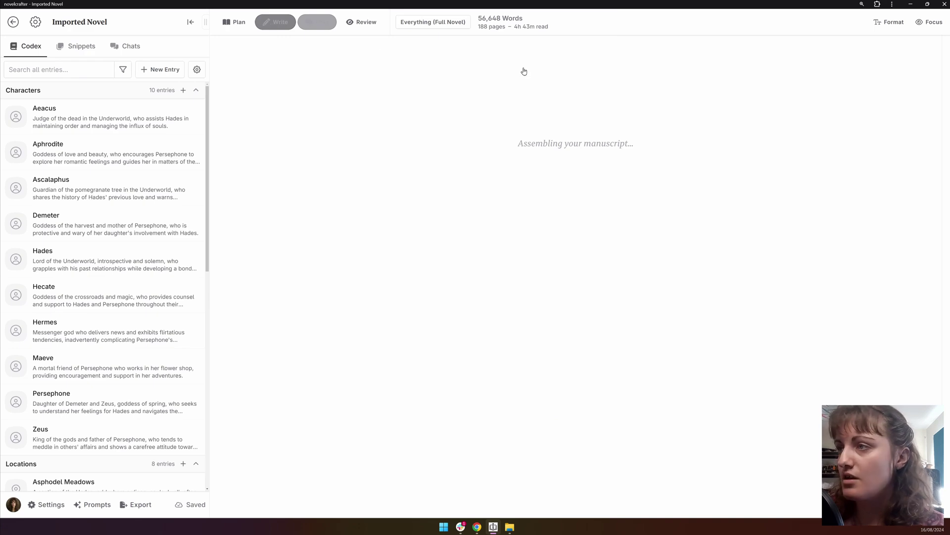
pyautogui.click(383, 250)
pyautogui.write('/')
pyautogui.click(430, 387)
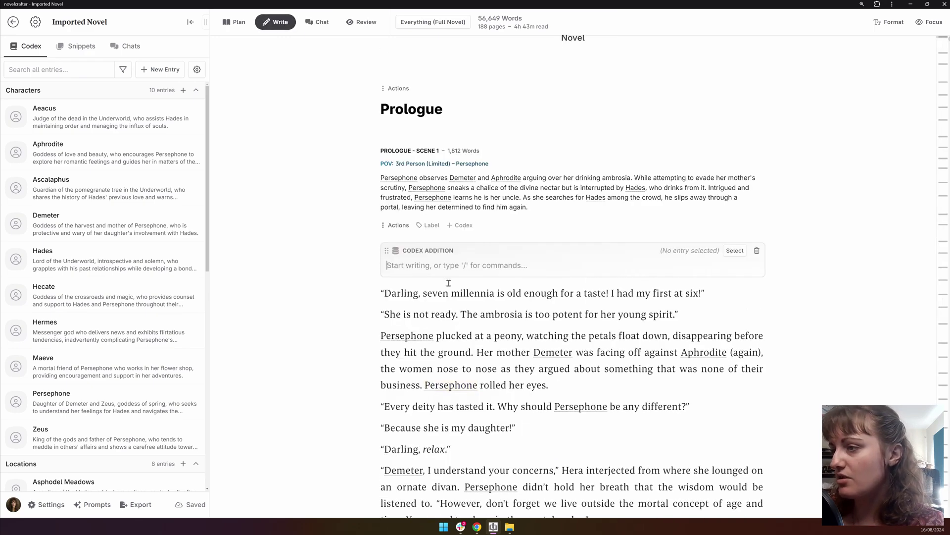
pyautogui.click(735, 251)
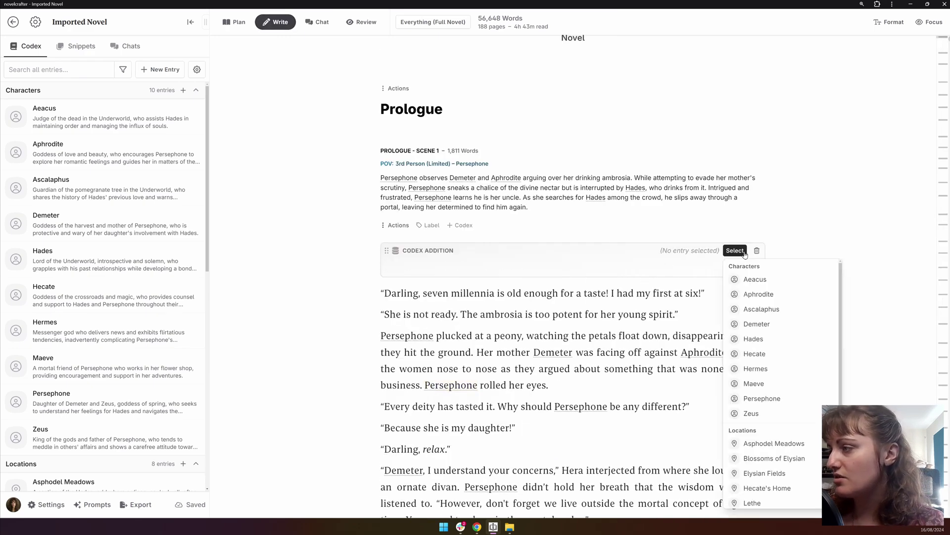
pyautogui.scroll(-5, 762, 446)
pyautogui.click(753, 499)
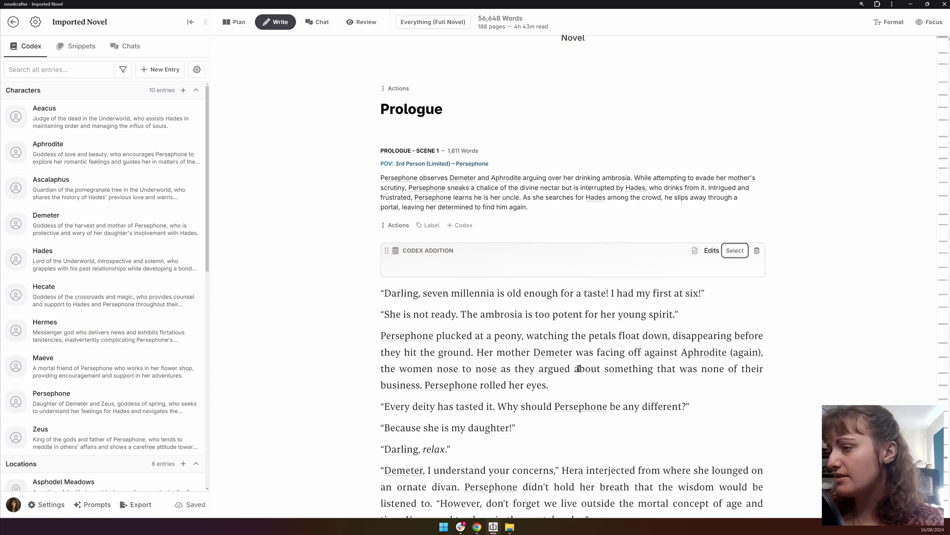
pyautogui.write('Include more glitte')
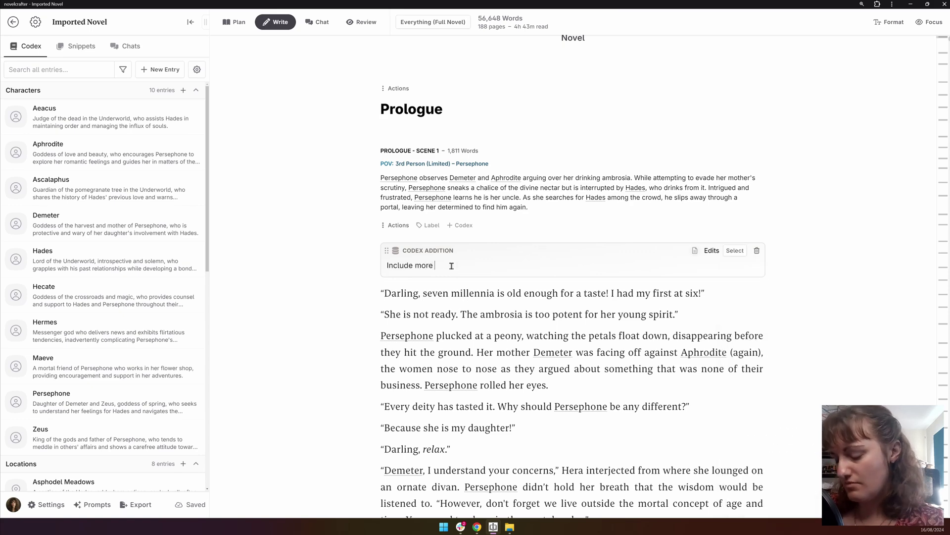
pyautogui.write('r')
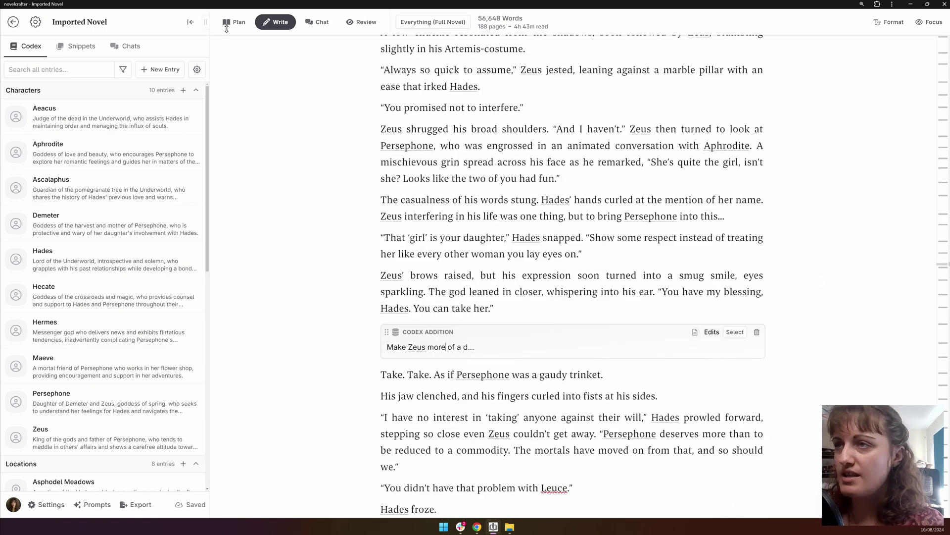
# Step: Switch the plan to the matrix showing Others, then scroll the Edits column down to Chapter 32
pyautogui.click(231, 24)
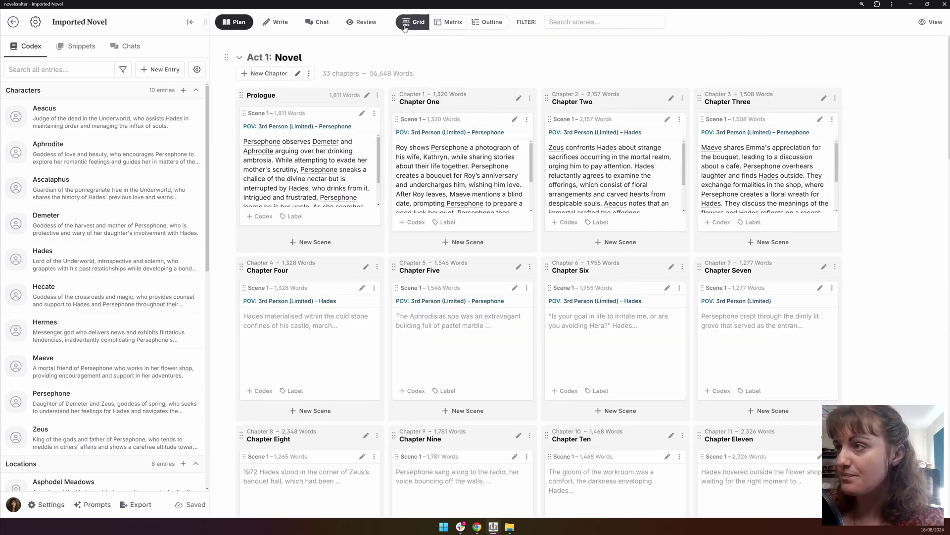
pyautogui.click(453, 22)
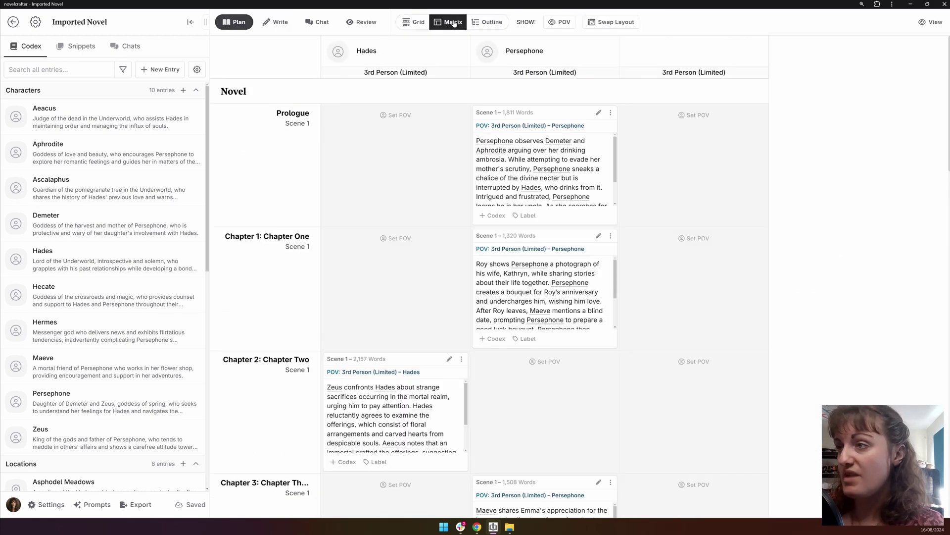
pyautogui.click(559, 22)
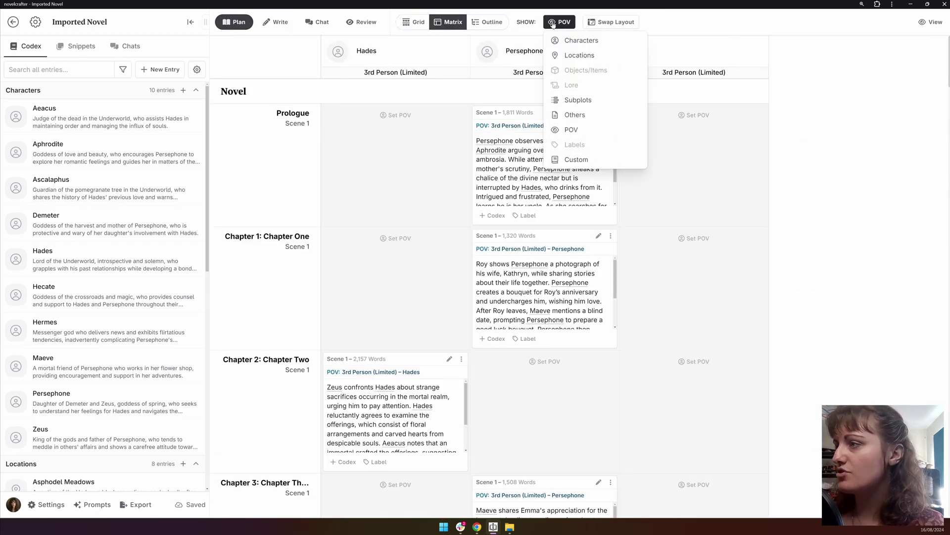
pyautogui.click(597, 116)
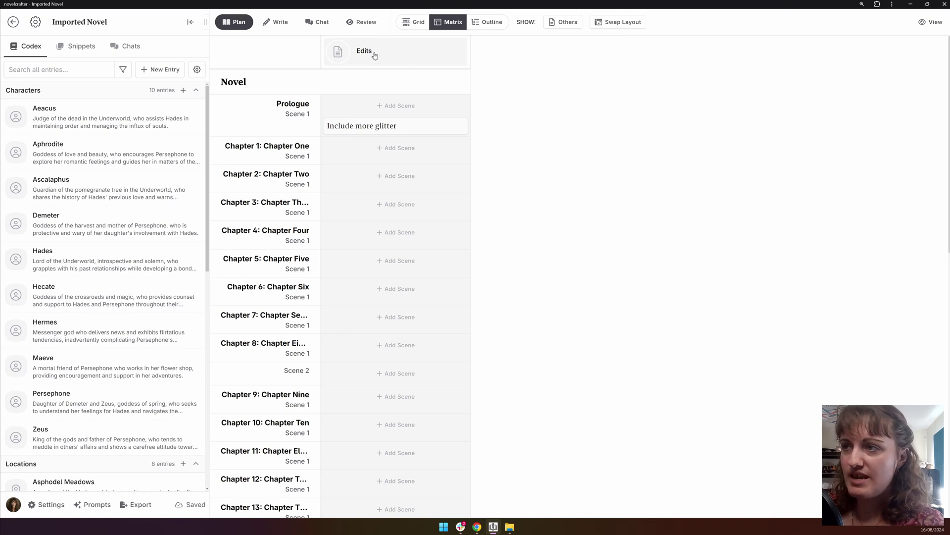
pyautogui.scroll(-1, 320, 95)
pyautogui.scroll(-4, 401, 149)
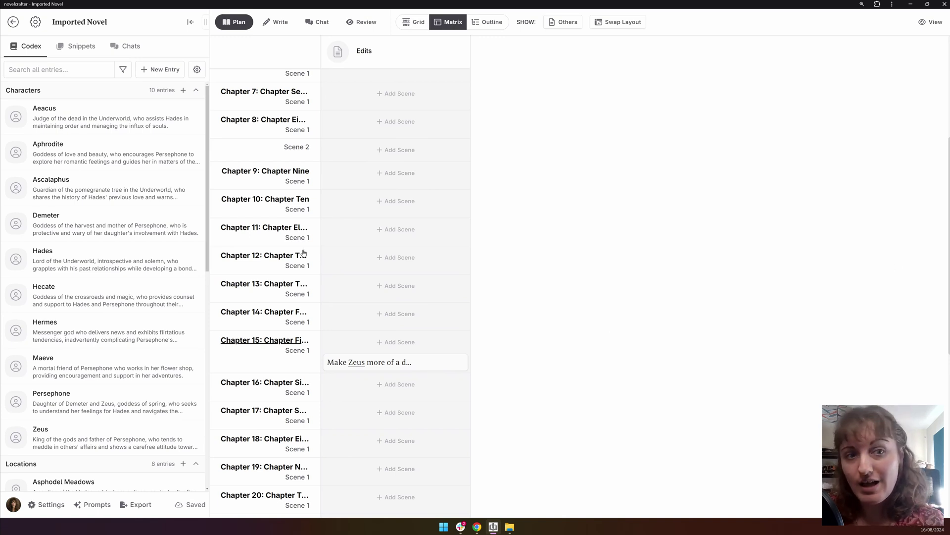
pyautogui.scroll(-3, 650, 328)
pyautogui.scroll(-4, 650, 328)
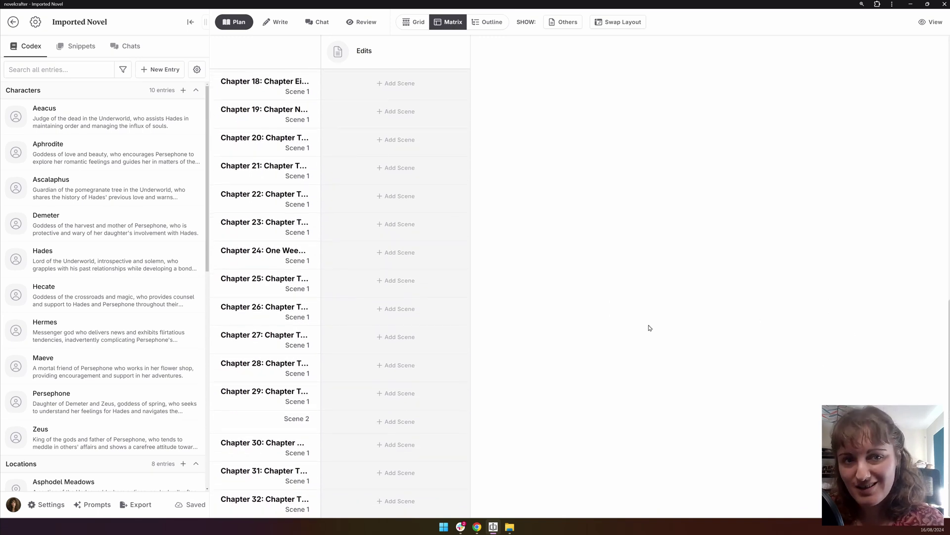